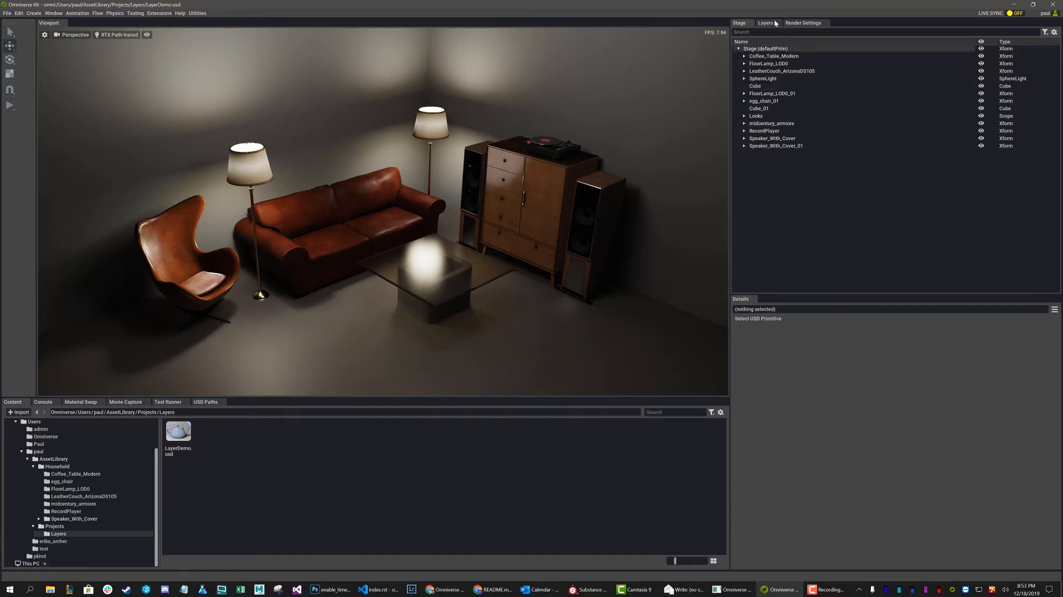
Examine the Root layer's expanded contents and compare them with the prim list of the stage
left_click(765, 24)
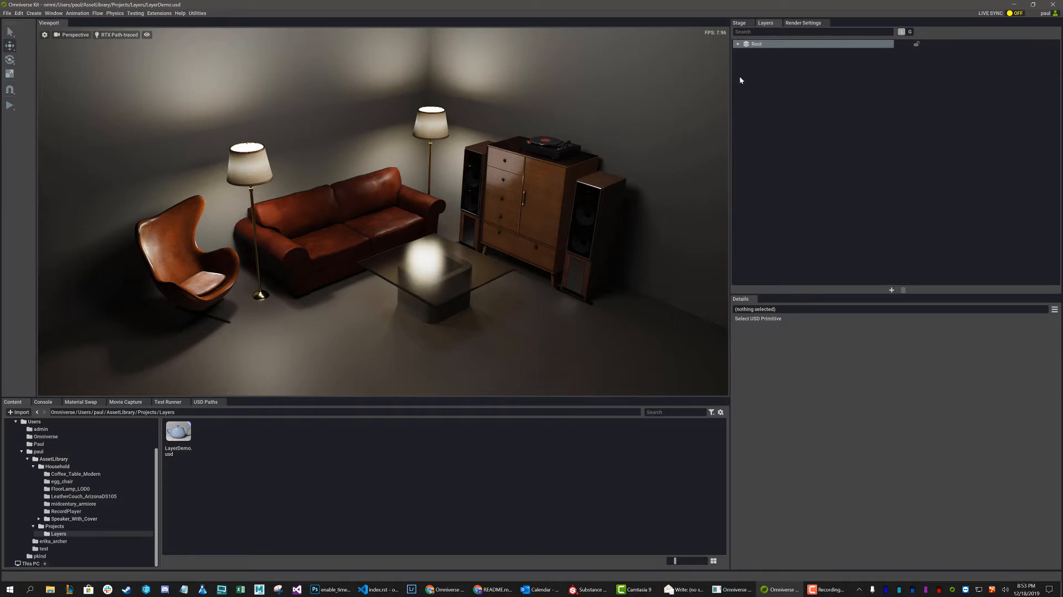
left_click(738, 44)
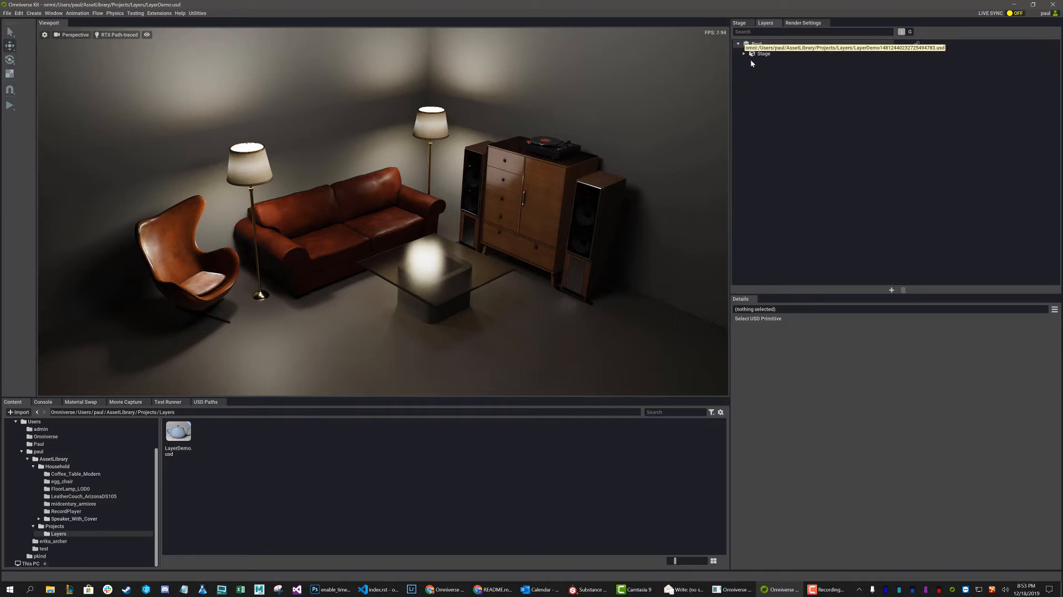
left_click(743, 54)
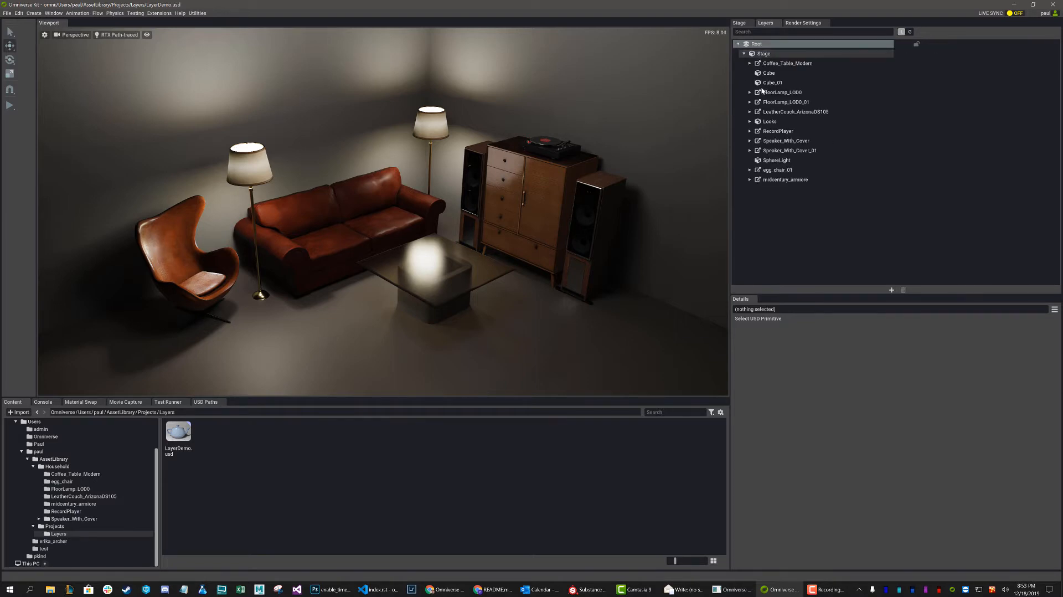
left_click(739, 24)
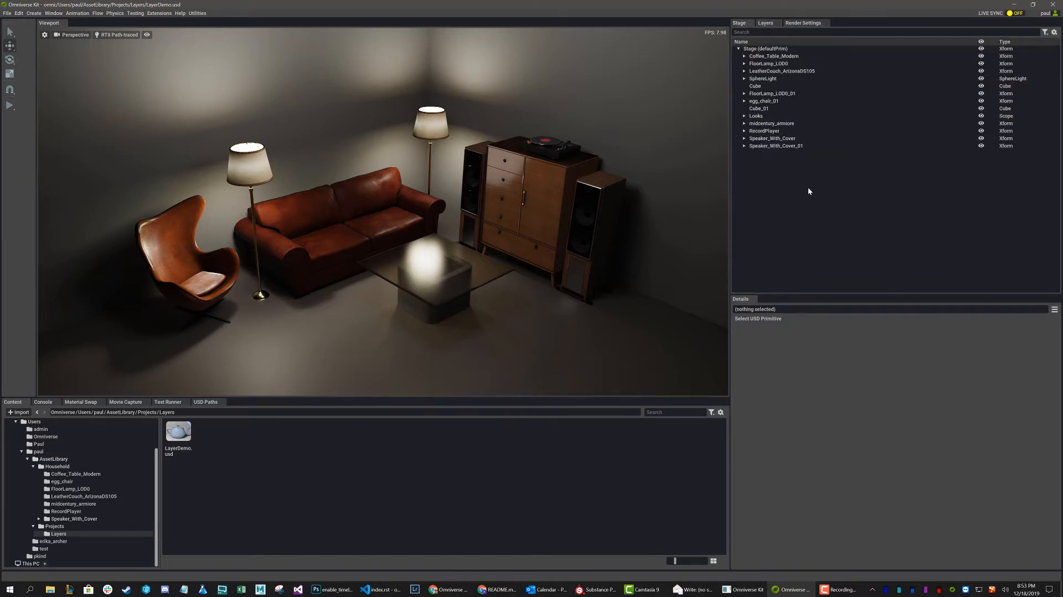
left_click(764, 25)
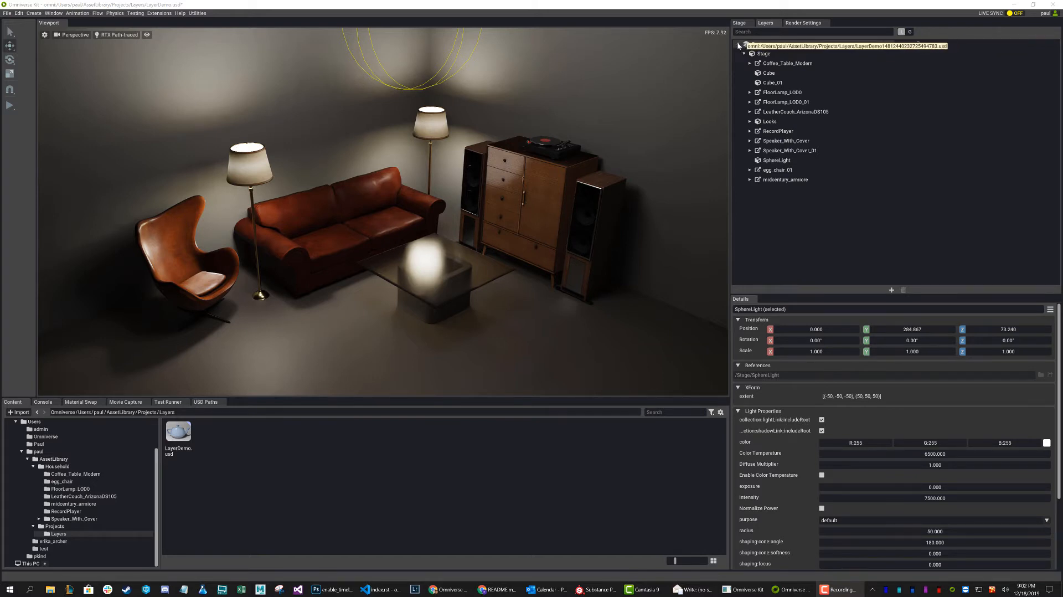
left_click(738, 44)
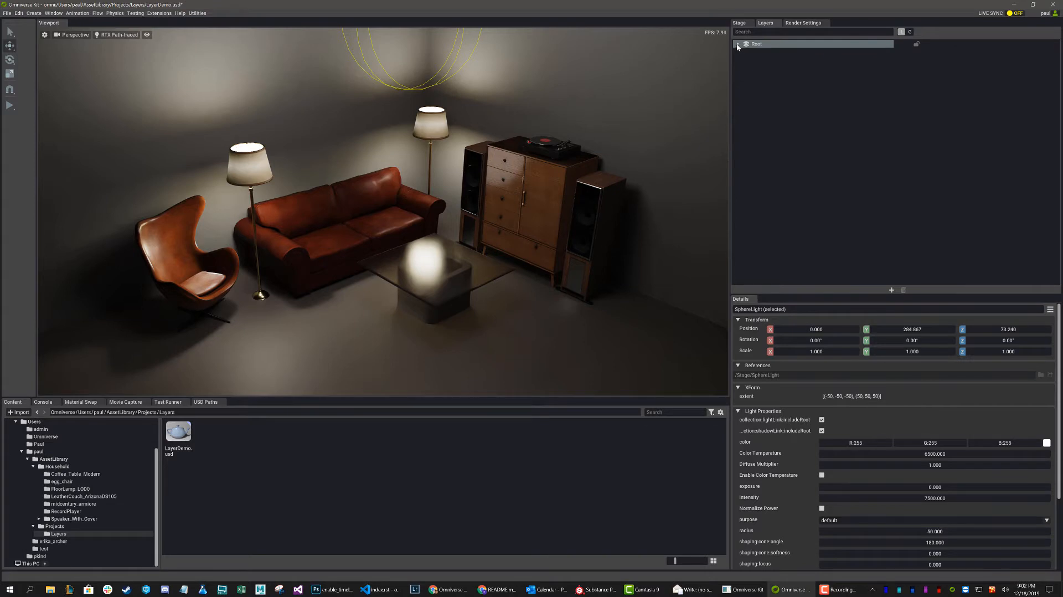
double_click(761, 46)
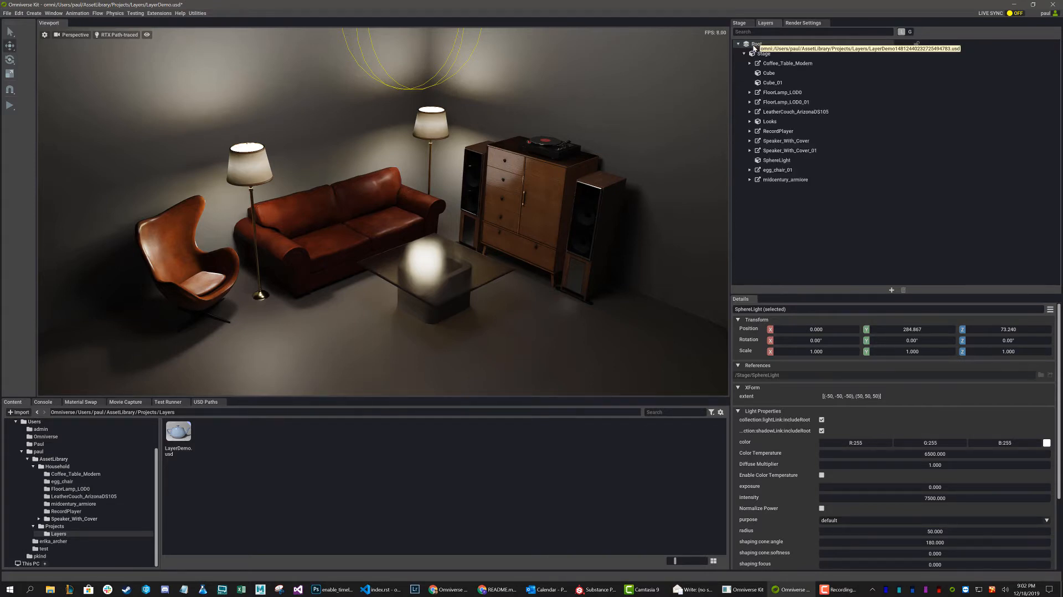
Add a sublayer to the root, transfer the root layer's content into it, and collapse the new layer
left_click(891, 290)
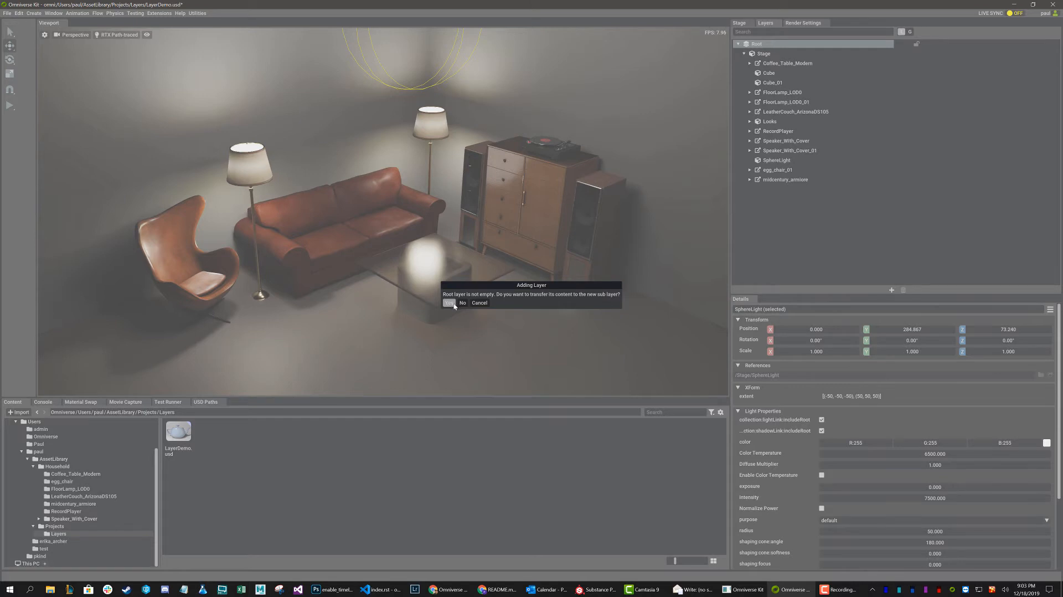
key("Return")
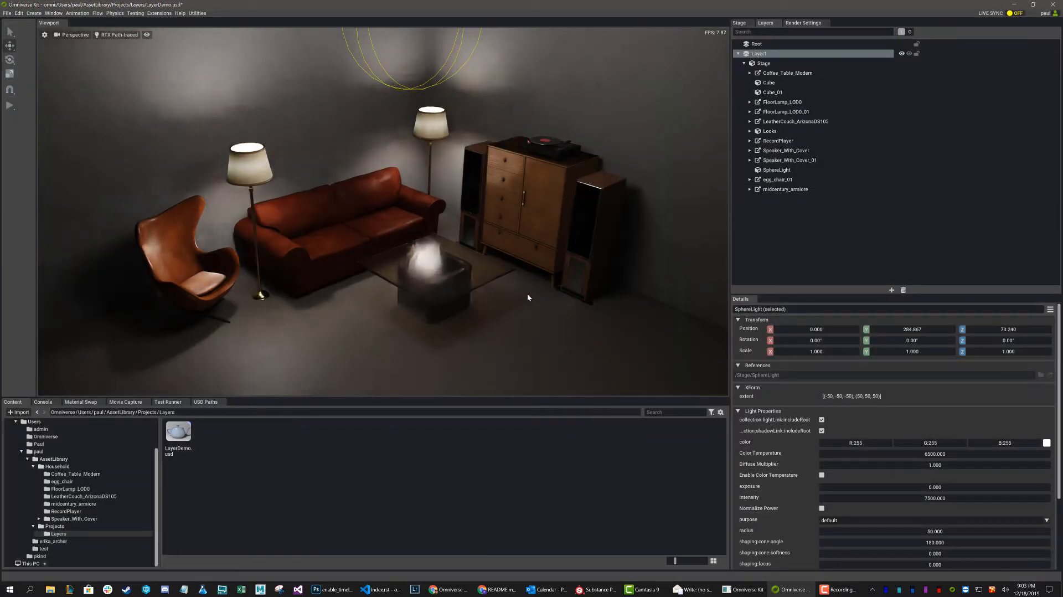
left_click(745, 54)
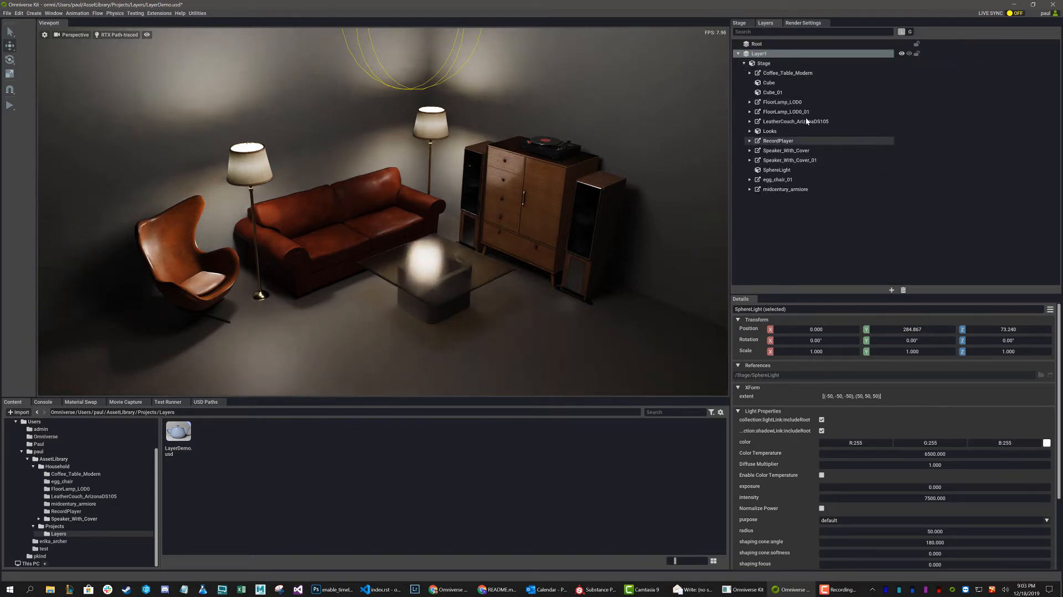
left_click(738, 53)
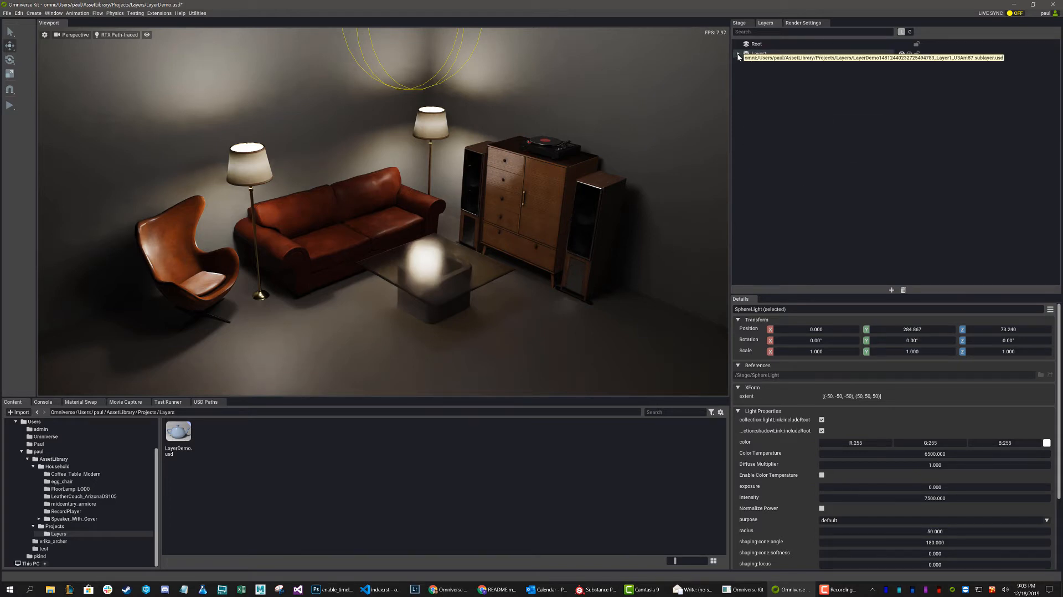
Add a second, empty sublayer above Layer1 and switch the viewport renderer to RTX Real-time
left_click(891, 290)
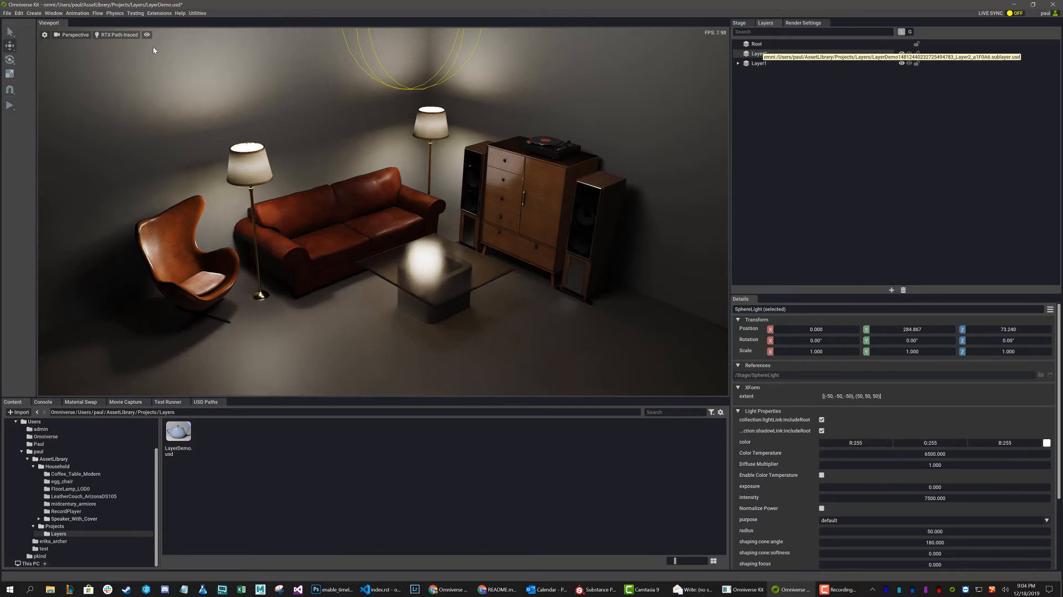
left_click(757, 57)
left_click(117, 36)
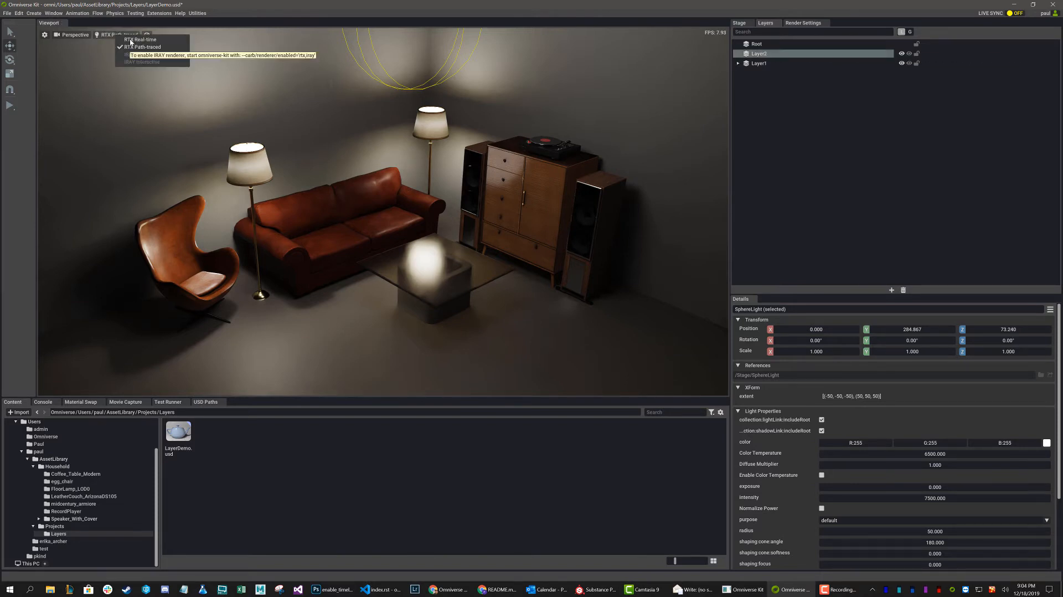
left_click(137, 40)
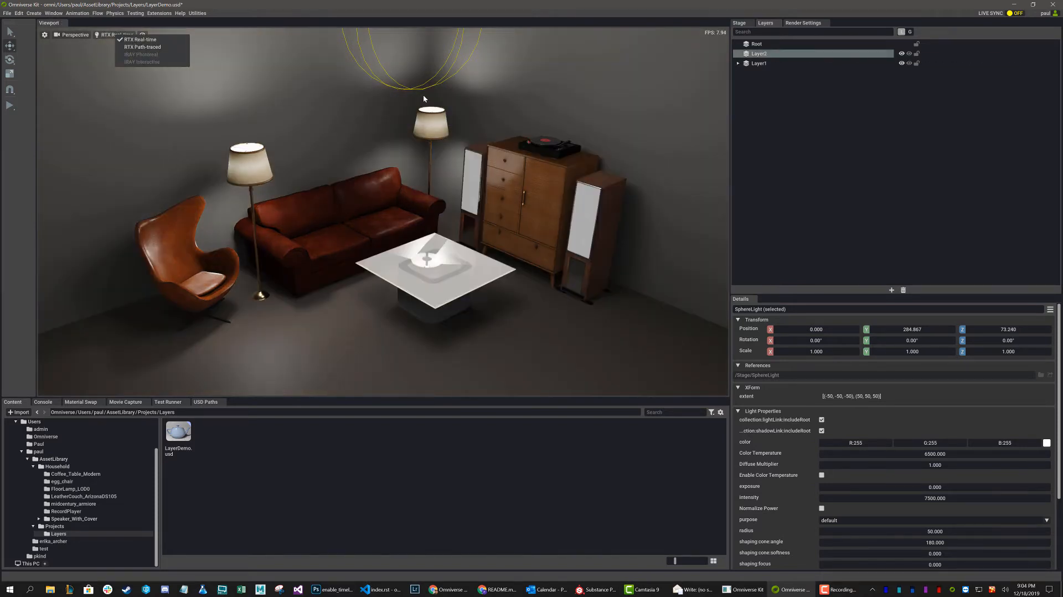
Rename the empty second sublayer to the first author's name in possessive form followed by "Changes"
left_click(758, 54)
double_click(765, 54)
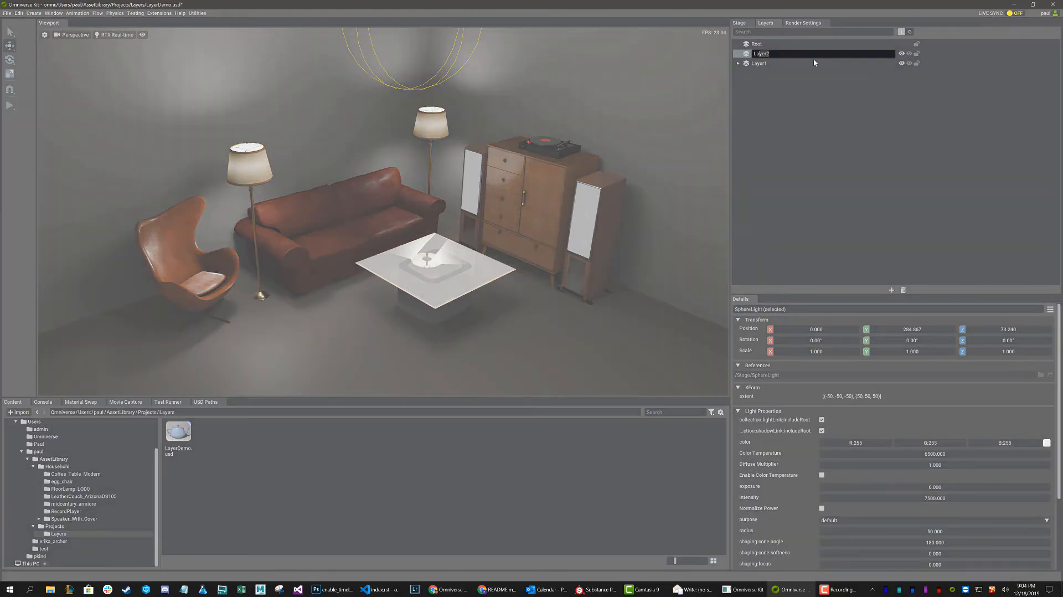
key("BackSpace")
key("BackSpace")
key("BackSpace")
key("BackSpace")
type("Oaul")
type("Pauls Changes")
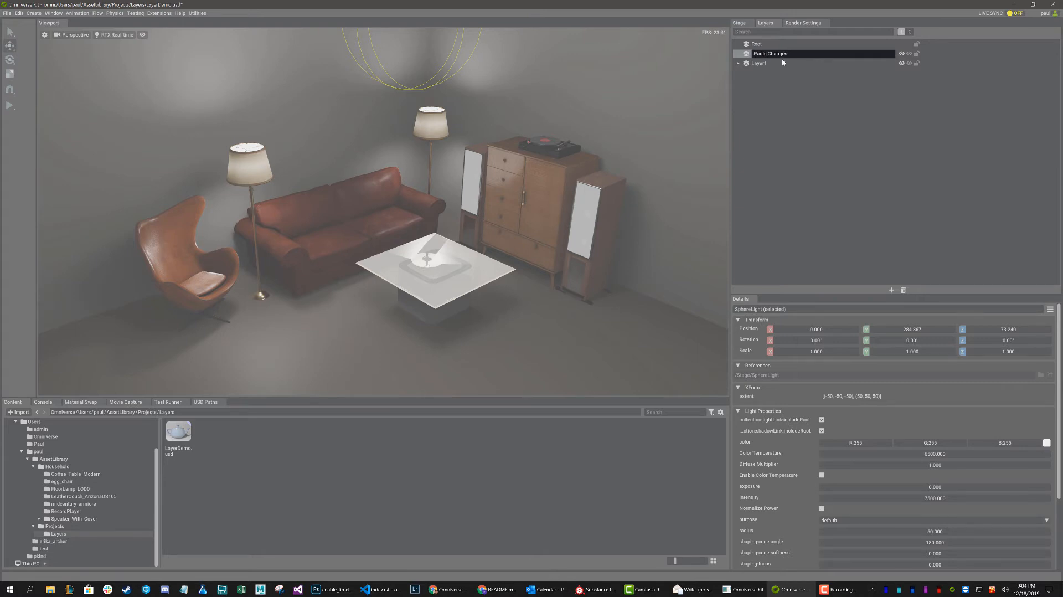
key("Return")
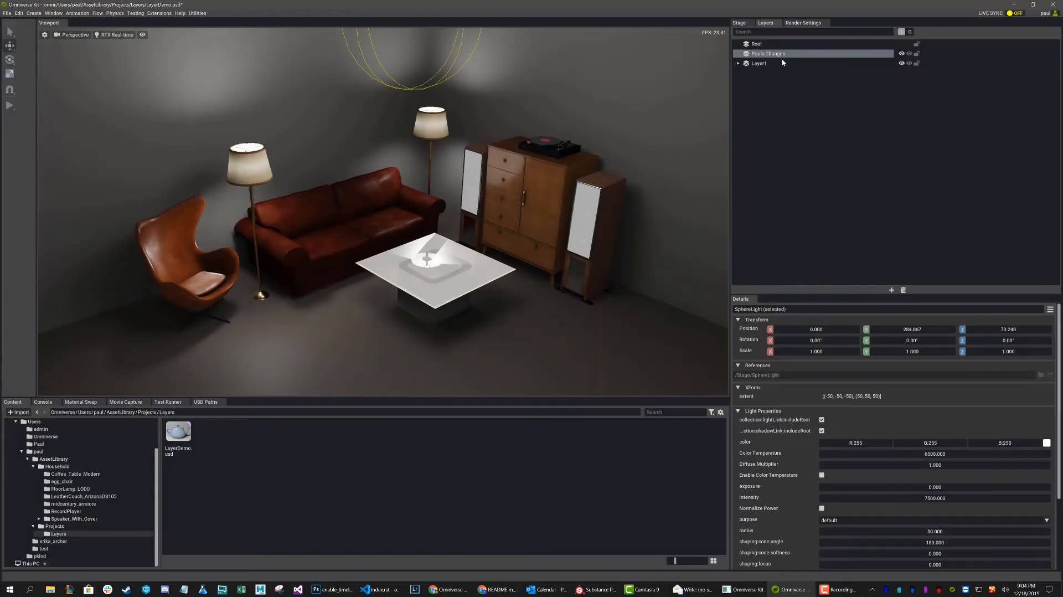
With the first author's changes layer active, move FloorLamp_LOD0 from Layer1 along the X axis to about 126.7
left_click(749, 56)
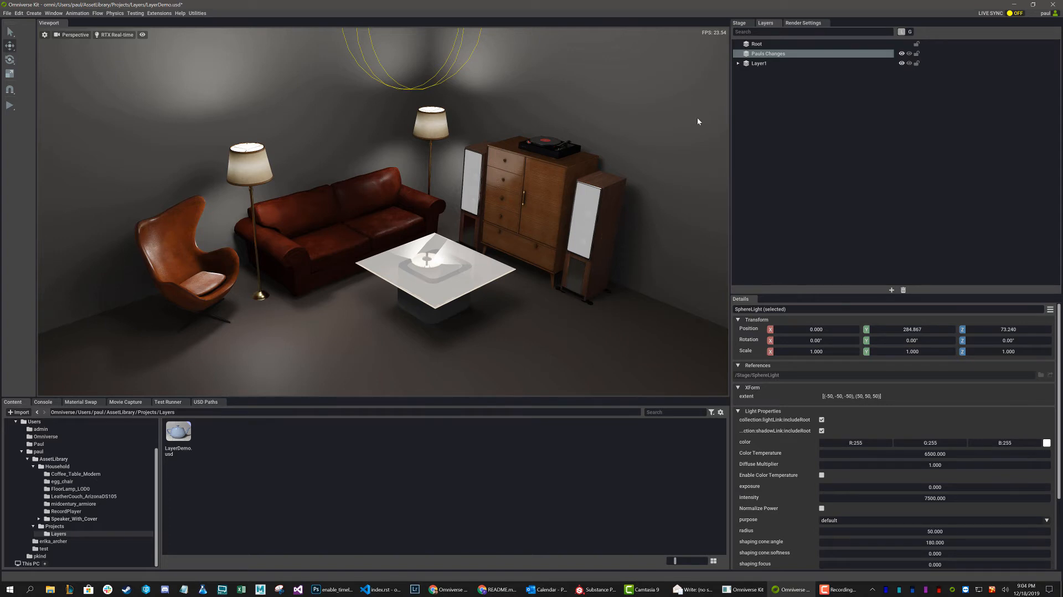
left_click(738, 63)
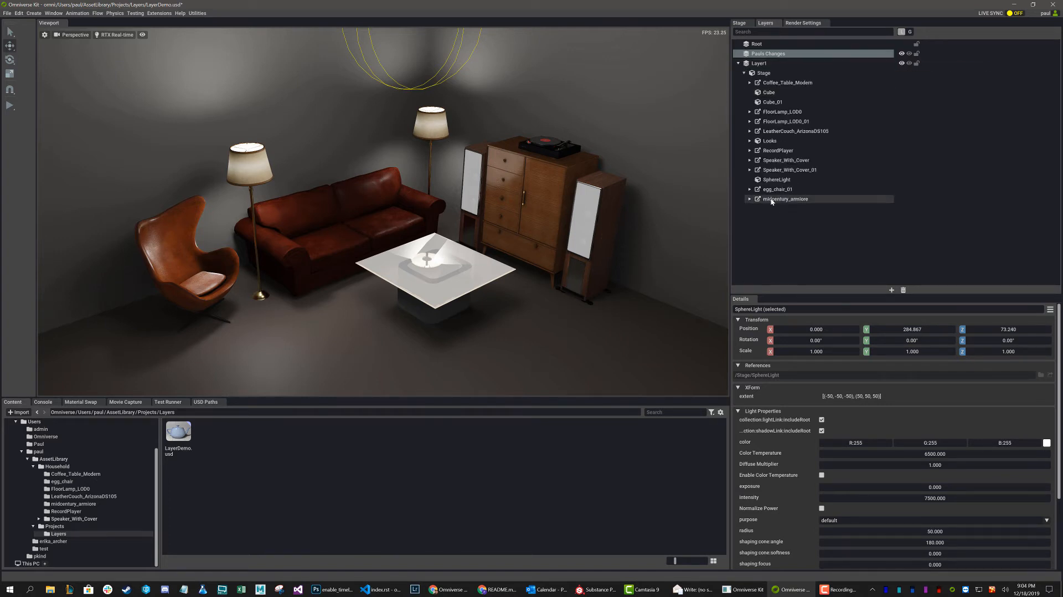
left_click(772, 113)
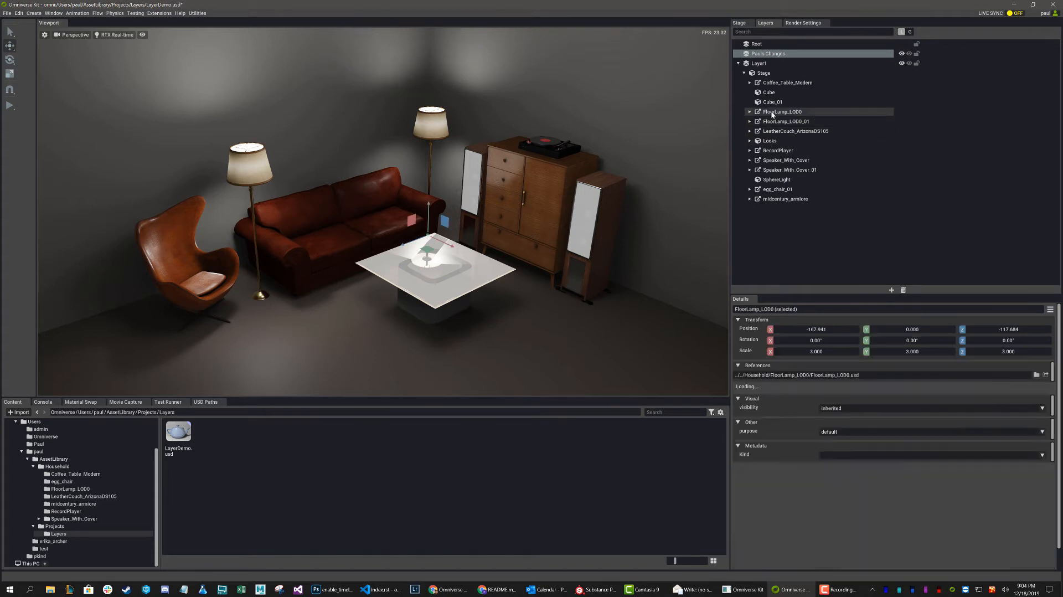
left_click_drag(451, 246, 673, 375)
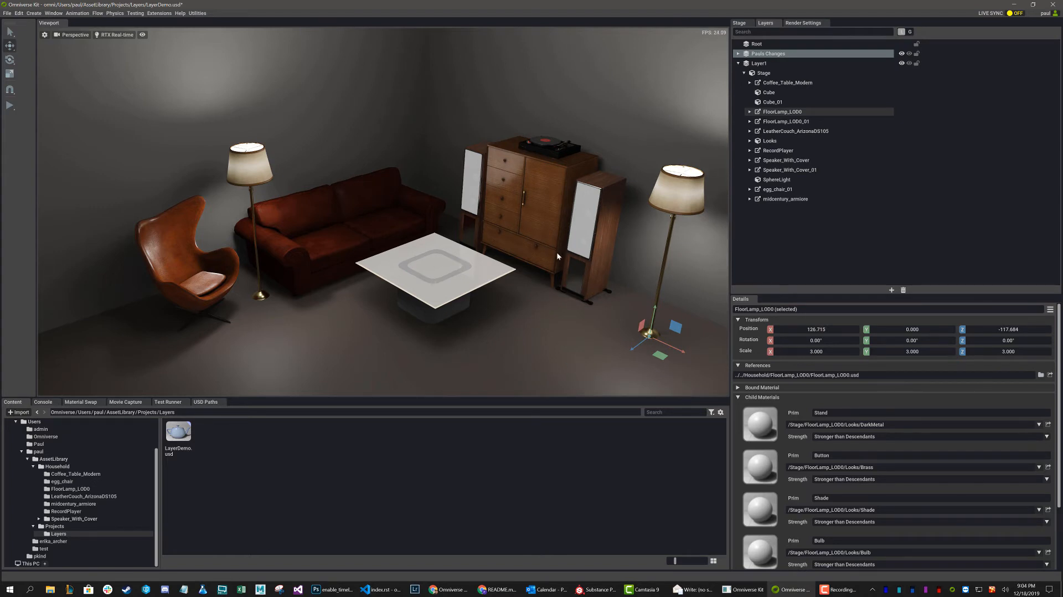
Examine the FloorLamp_LOD0 override in the first author's changes layer and compare the scene with that layer hidden and shown
left_click(737, 53)
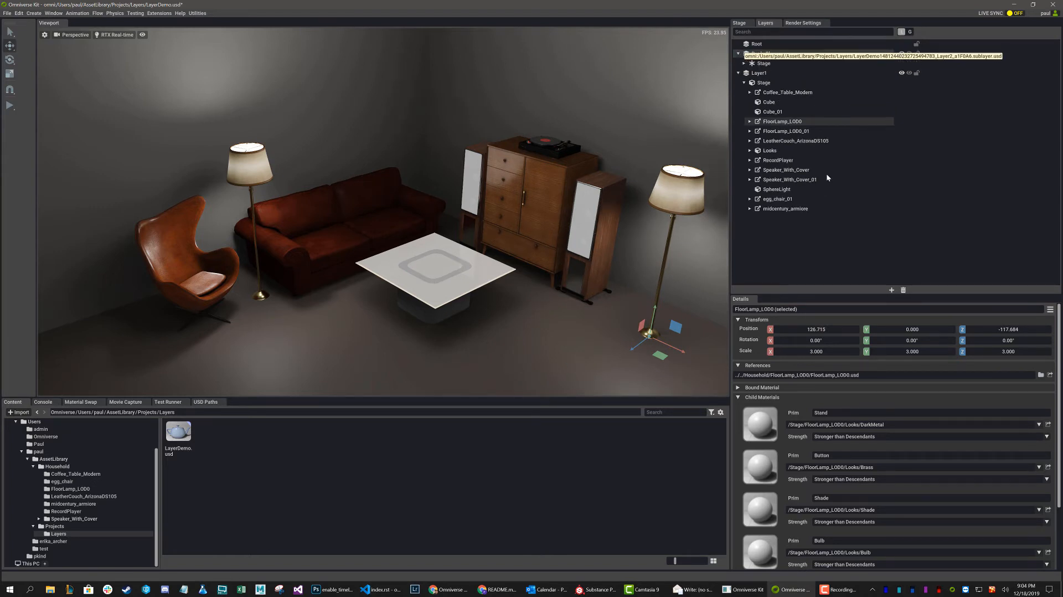
left_click(745, 63)
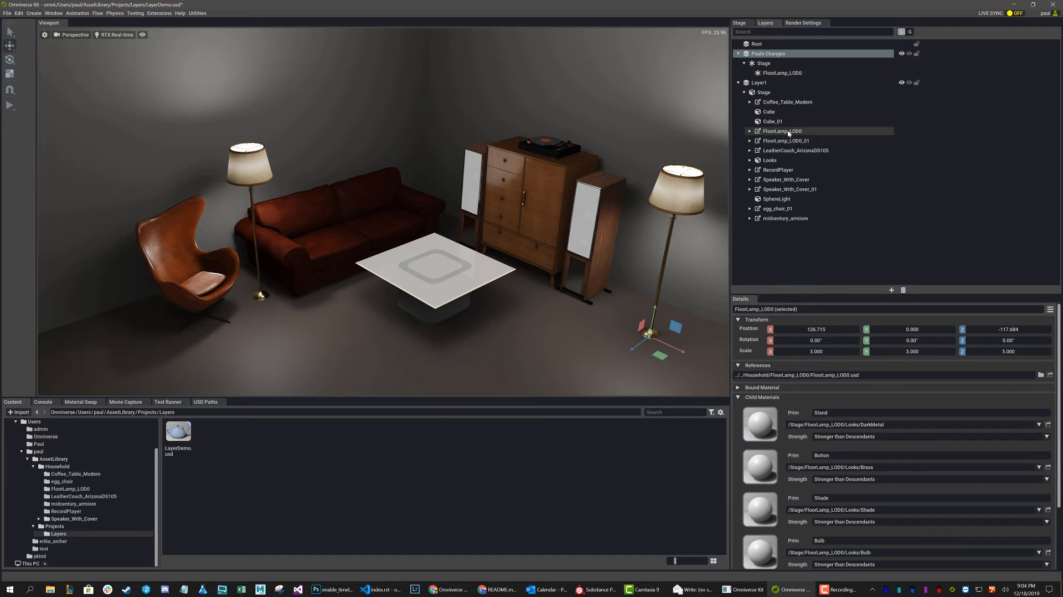
left_click(778, 74)
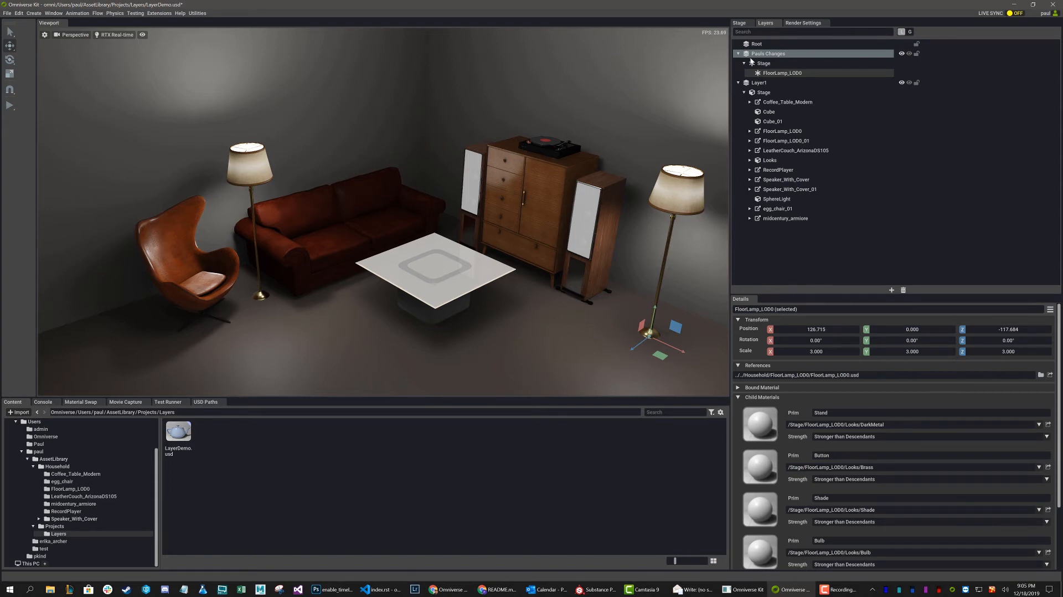
double_click(754, 55)
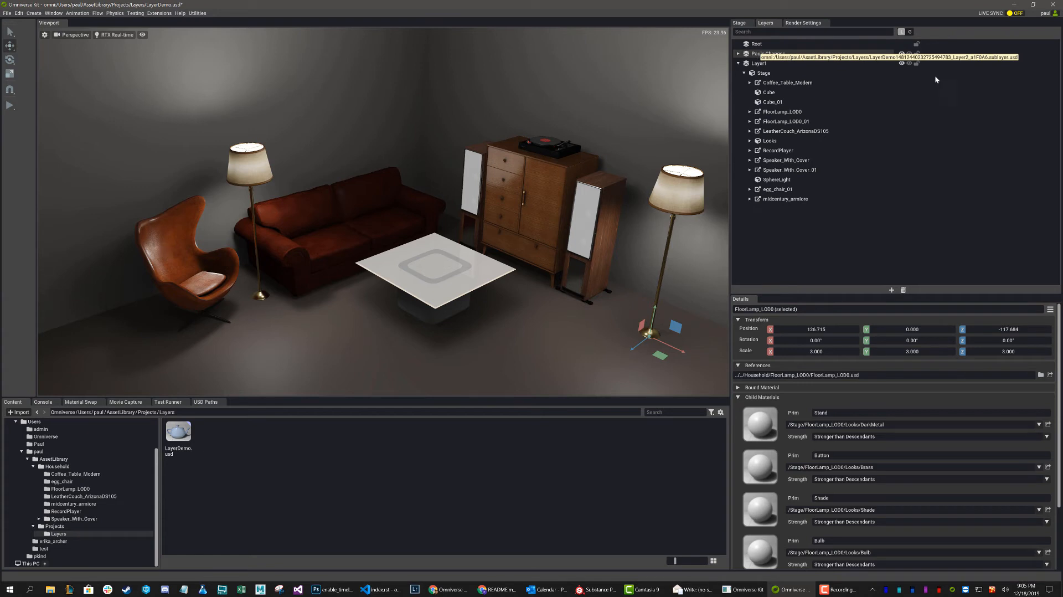
left_click(901, 53)
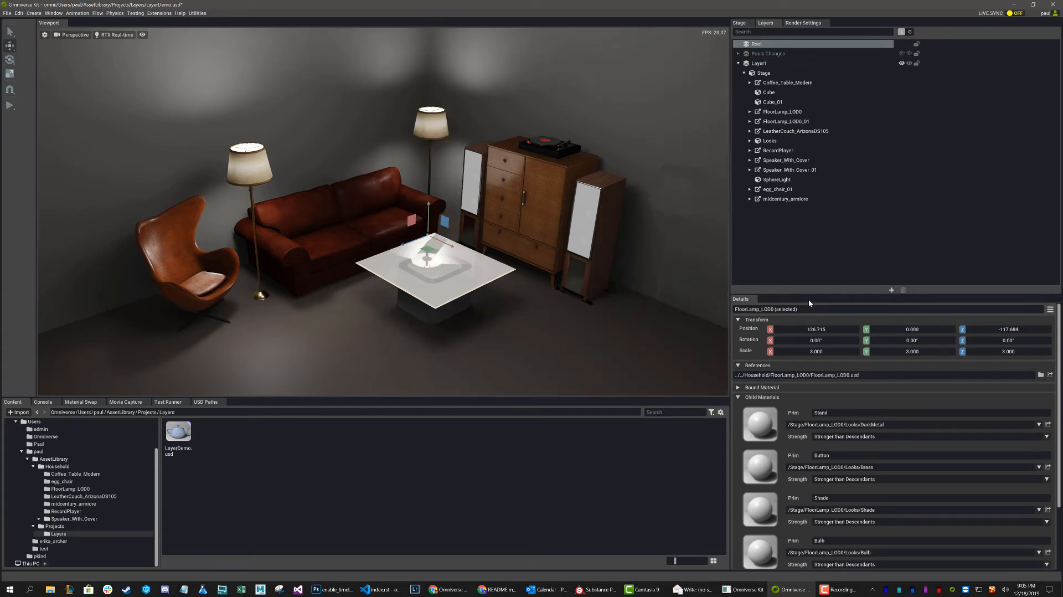
left_click(901, 53)
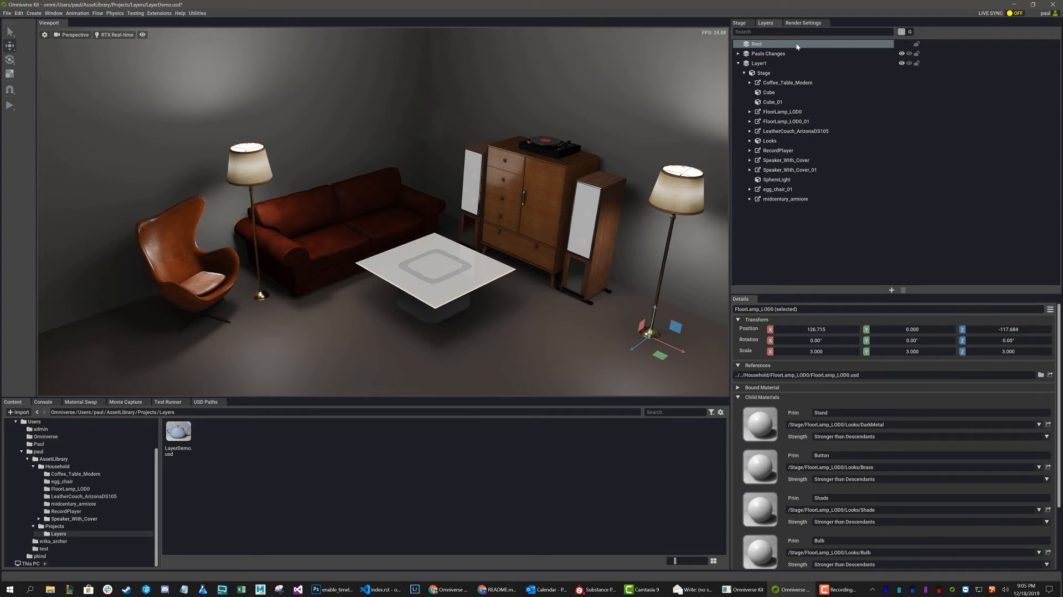
Add another sublayer on top and rename it to the second author's name in possessive form followed by "Change"
left_click(891, 290)
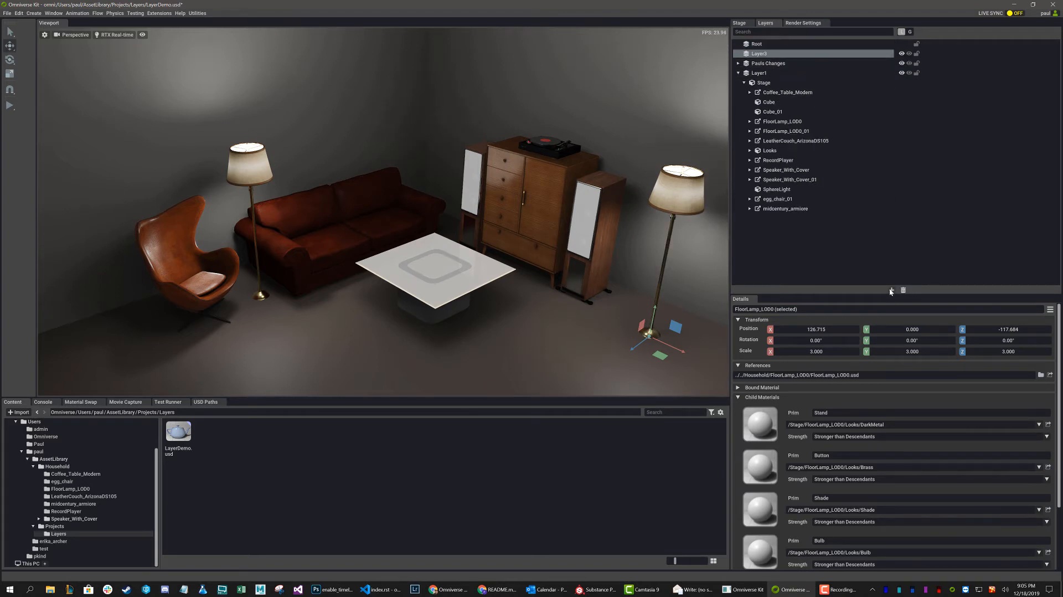
double_click(759, 53)
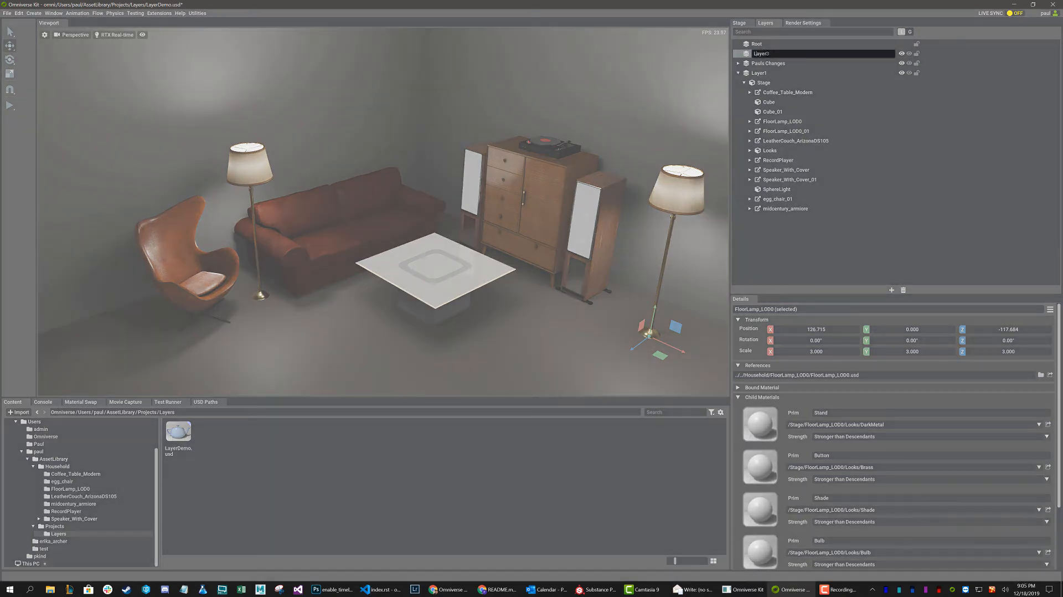
left_click_drag(770, 53, 750, 54)
type("Joes Change")
key("Return")
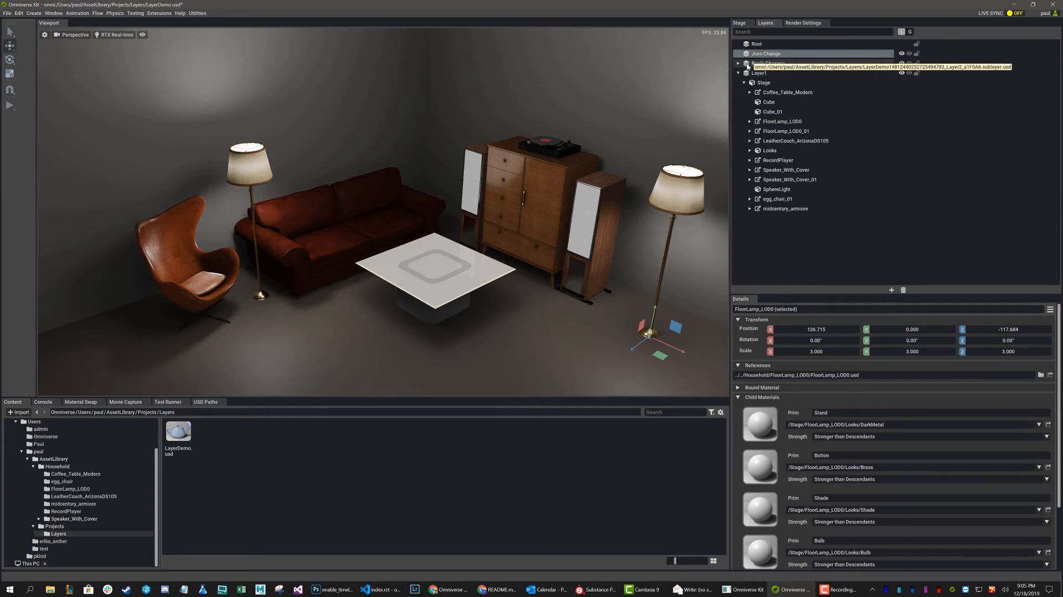
Hide the layer with the floor lamp override and move Speaker_With_Cover along the X axis to about 111.9
left_click(901, 63)
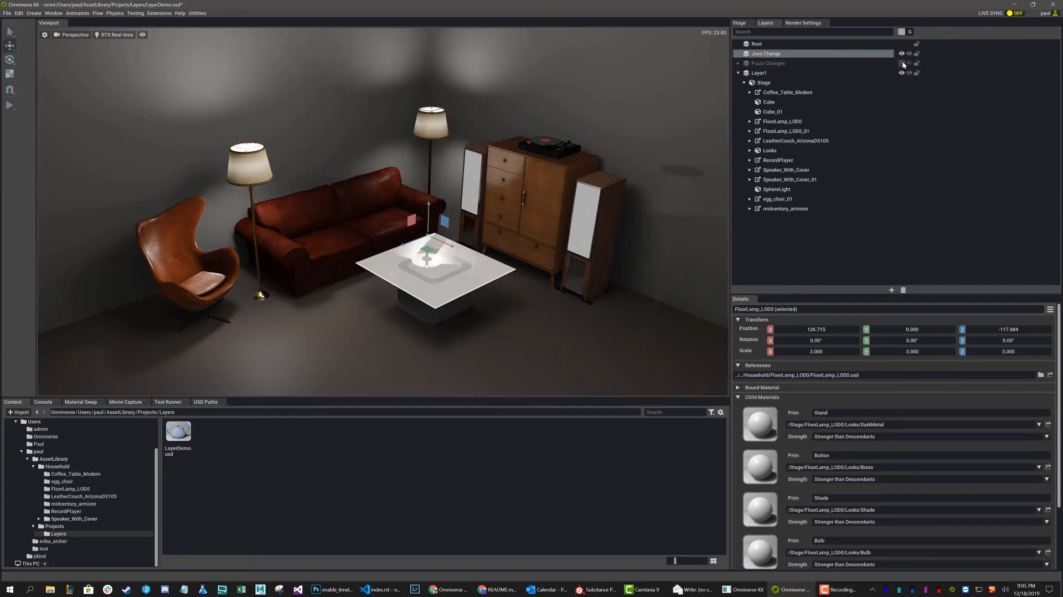
left_click(768, 191)
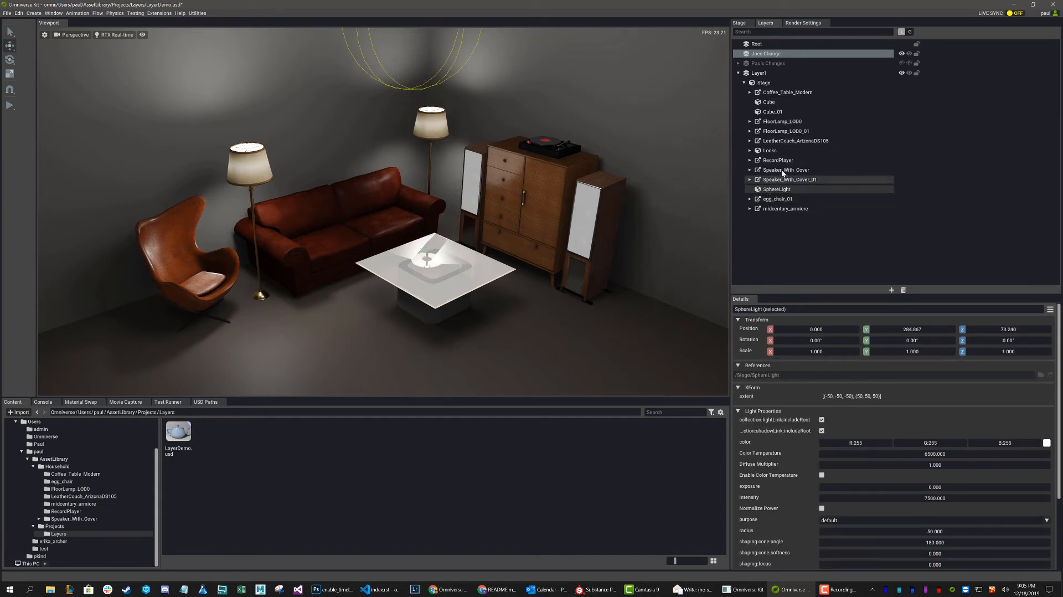
left_click(782, 171)
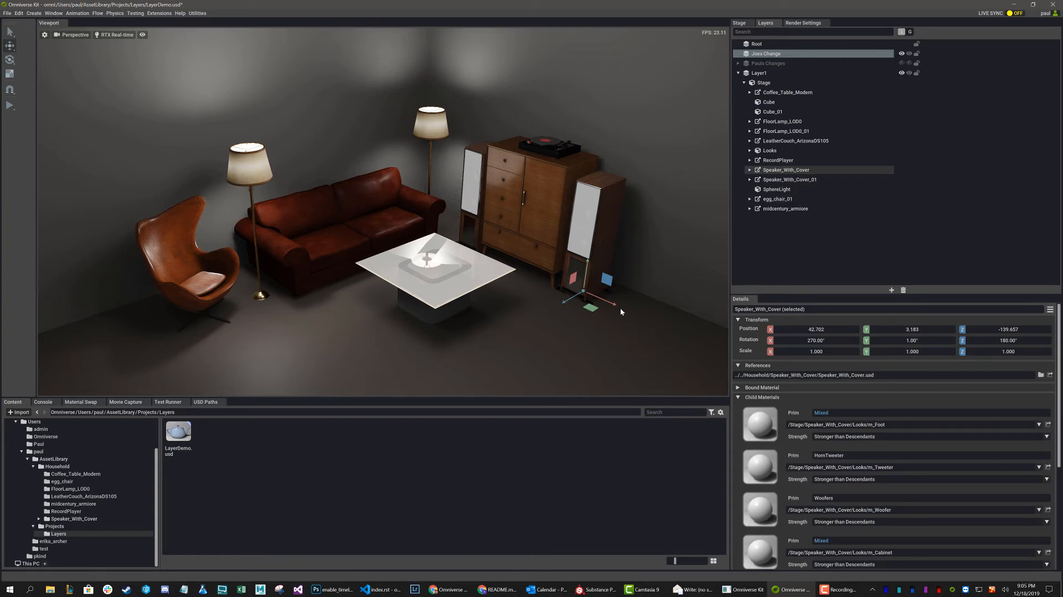
left_click_drag(612, 305, 674, 344)
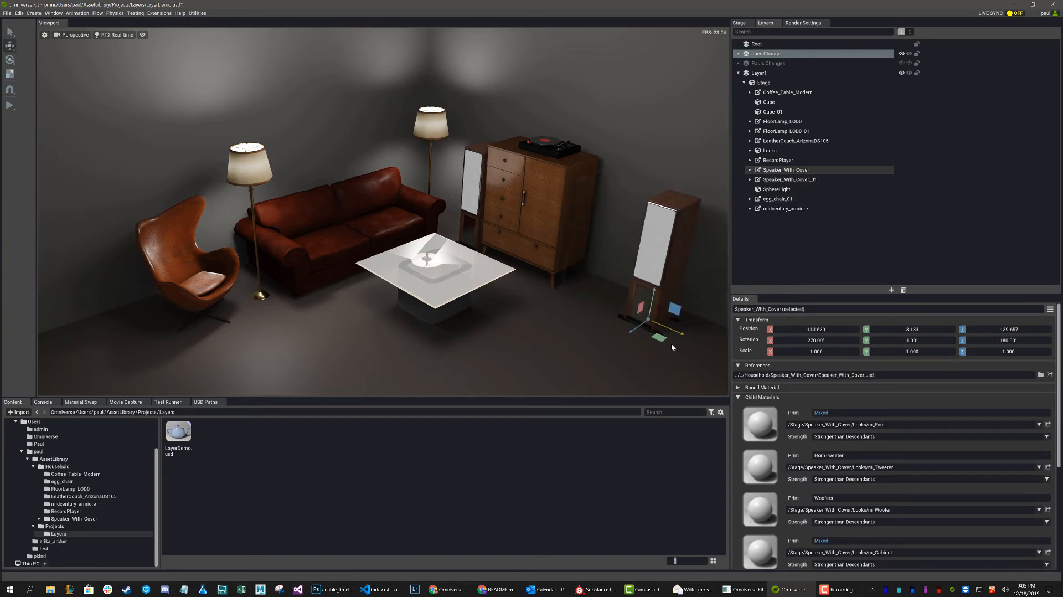
Rotate Speaker_With_Cover to about 159.3° around Z and move midcentury_armiore along the X axis to about -165.2
key("e")
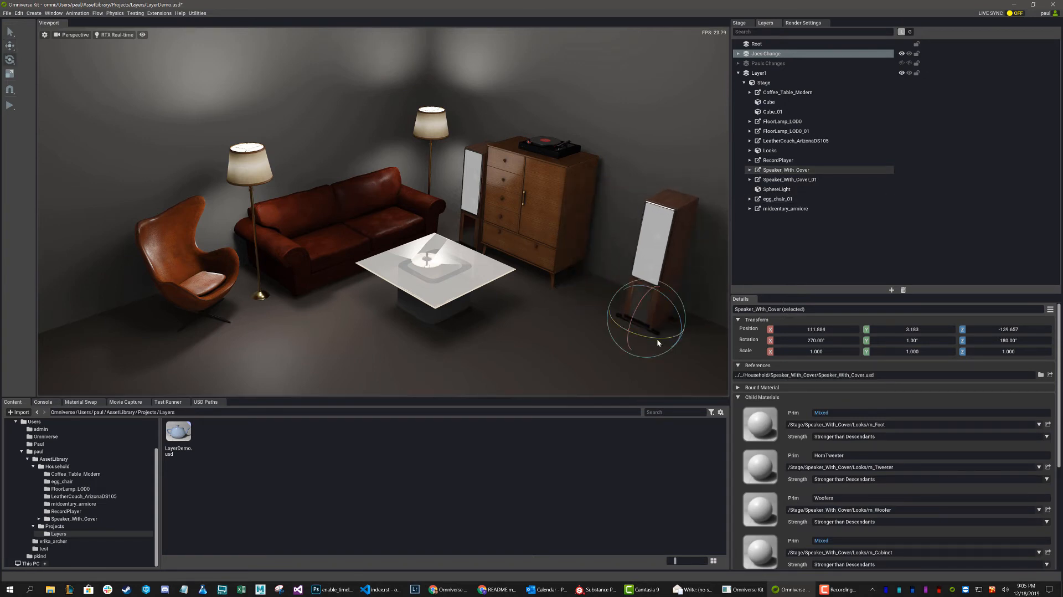
left_click_drag(656, 337, 641, 341)
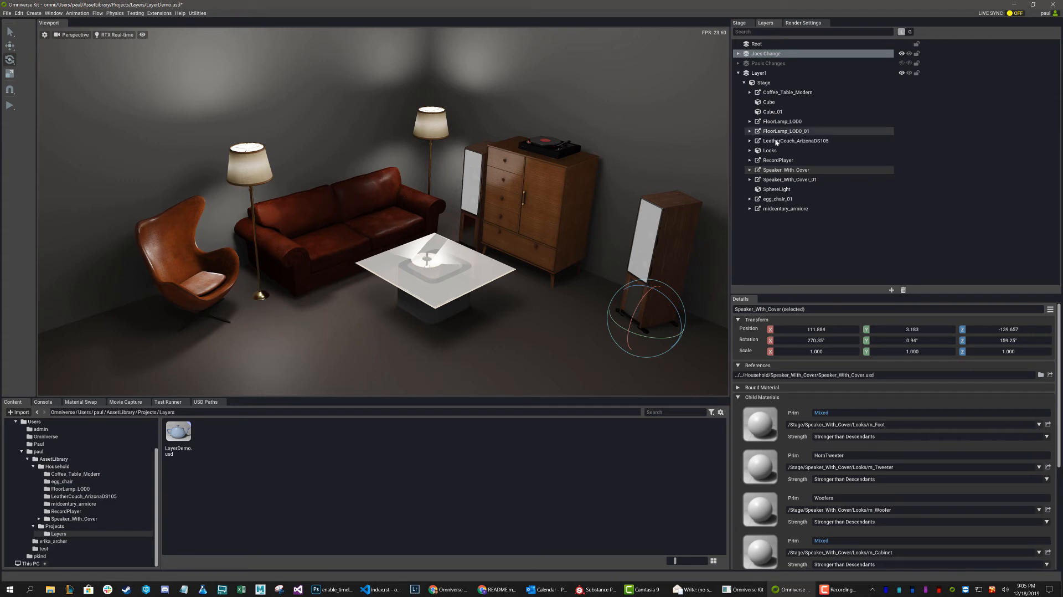
left_click(775, 210)
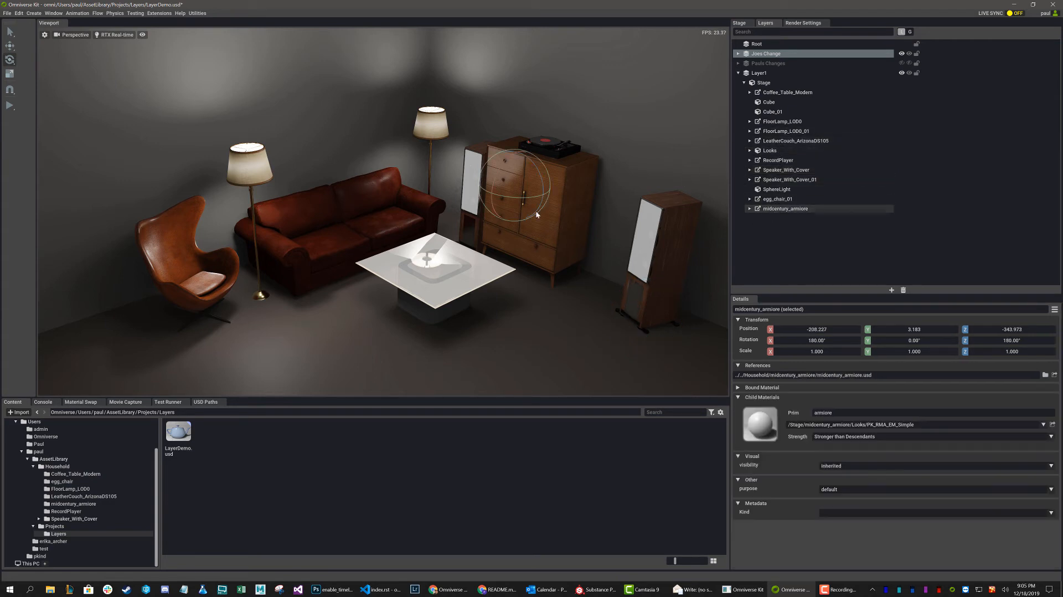
key("w")
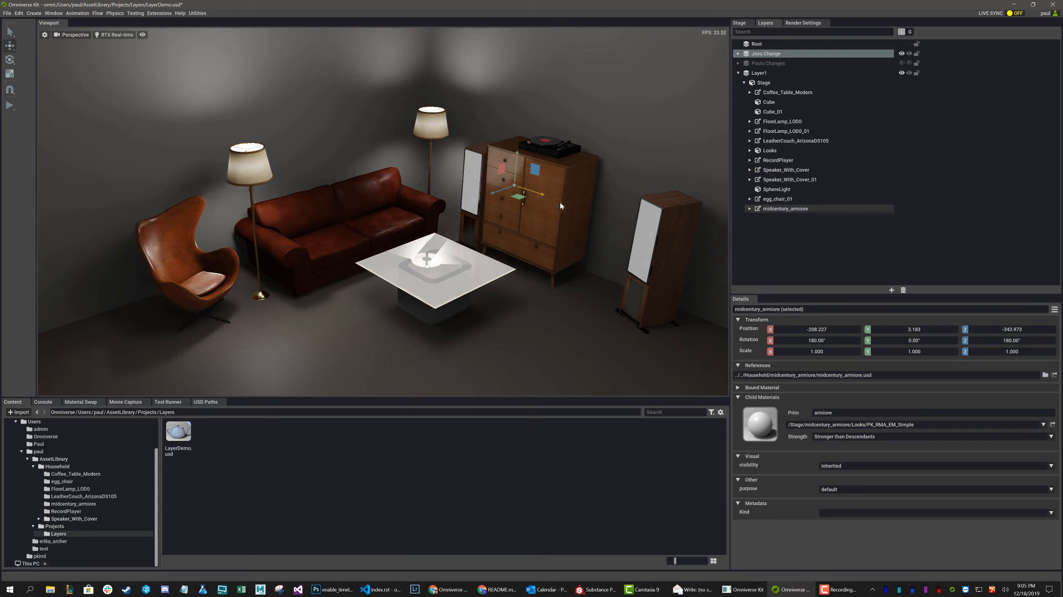
left_click_drag(560, 206, 563, 208)
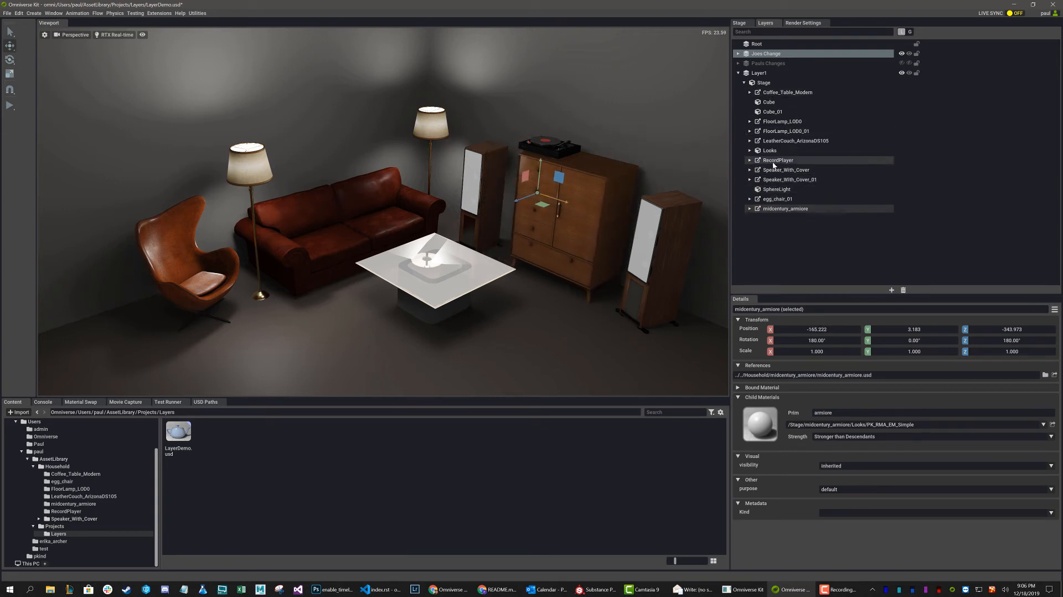
Move RecordPlayer along the X axis to about 20.9 and rotate it around Y to about 345.2°
left_click(569, 151)
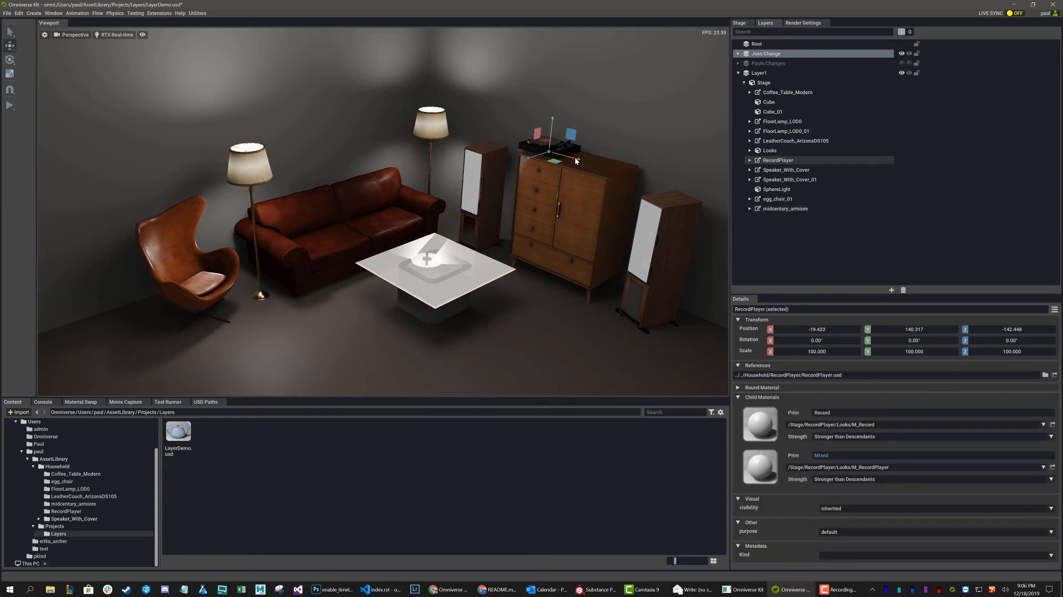
left_click_drag(575, 158, 609, 174)
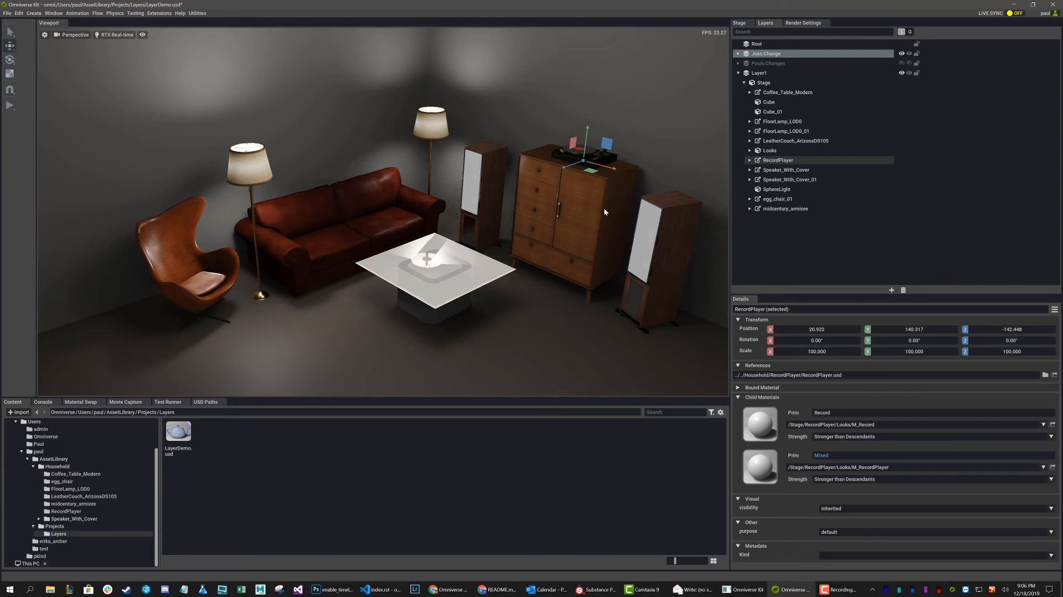
key("e")
left_click_drag(575, 171, 569, 171)
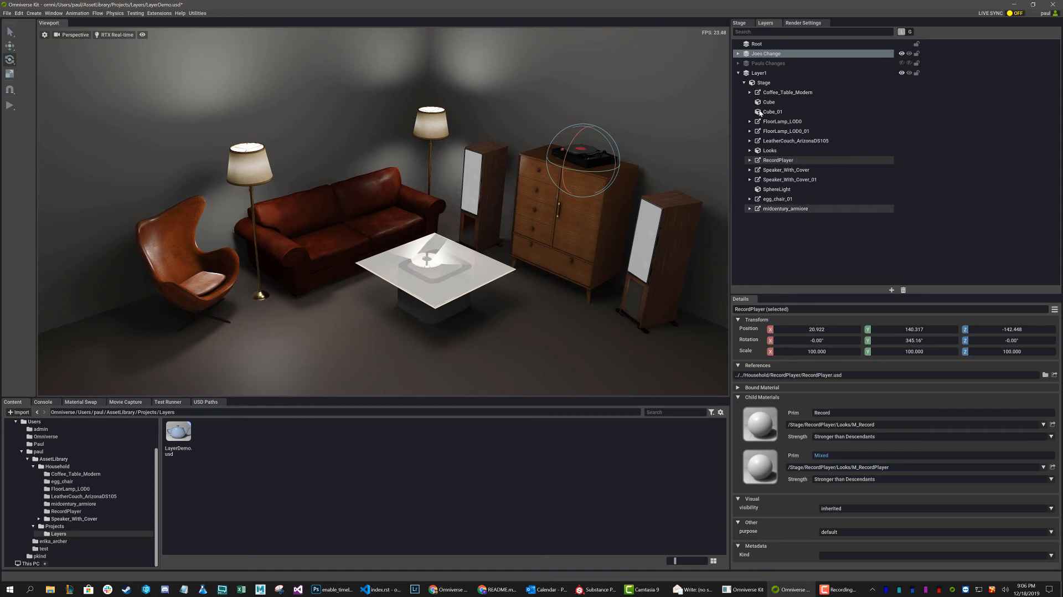
Rotate Speaker_With_Cover_01, the speaker behind the coffee table, to about 204.2° around Z
left_click(774, 170)
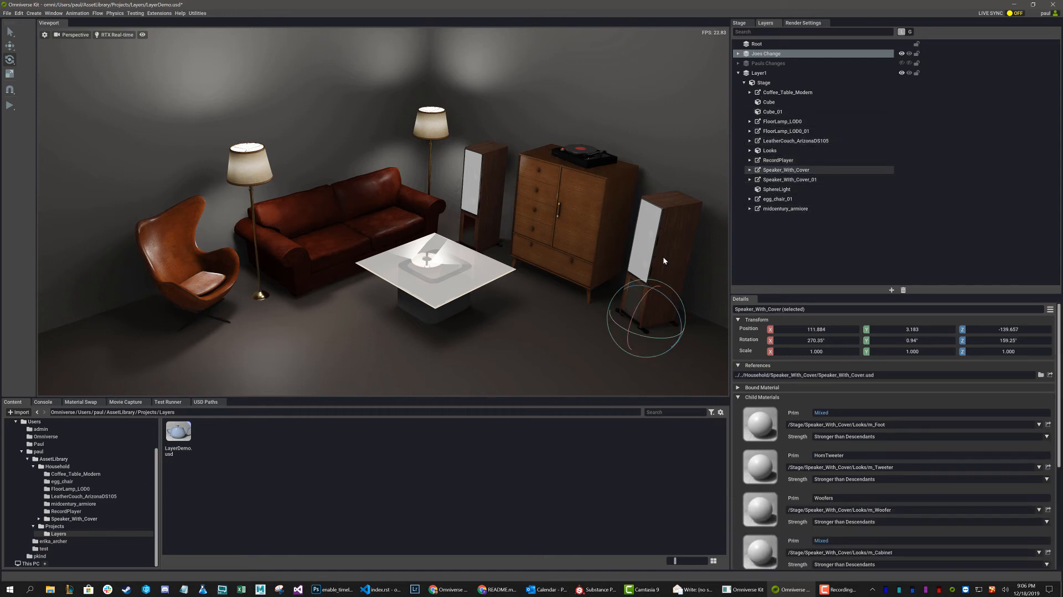
left_click(772, 180)
left_click_drag(473, 259, 489, 268)
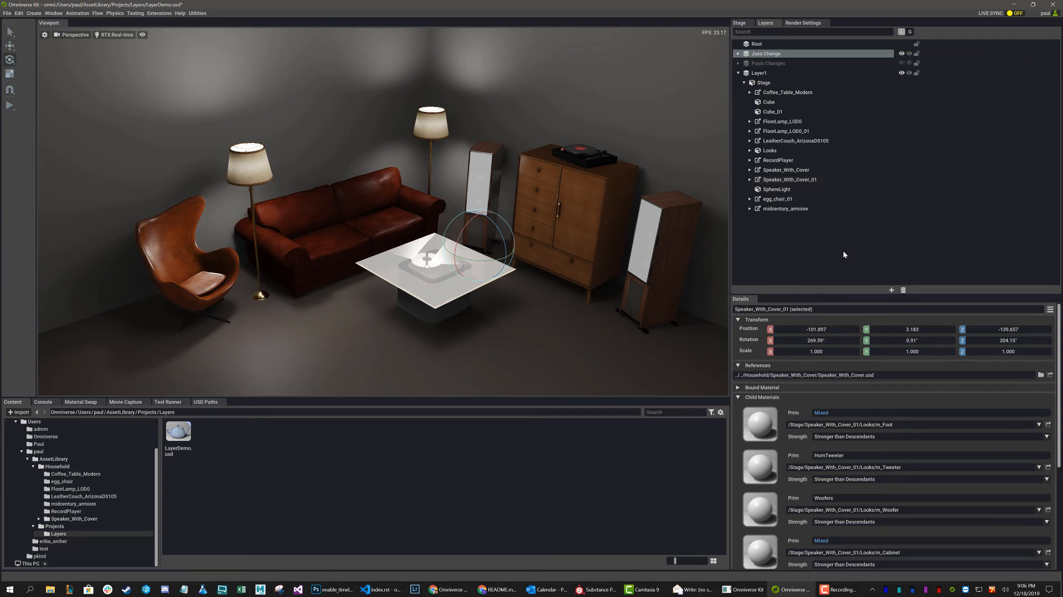
Compare the scene with both authors' changes layers hidden and with each one shown on its own
left_click(901, 54)
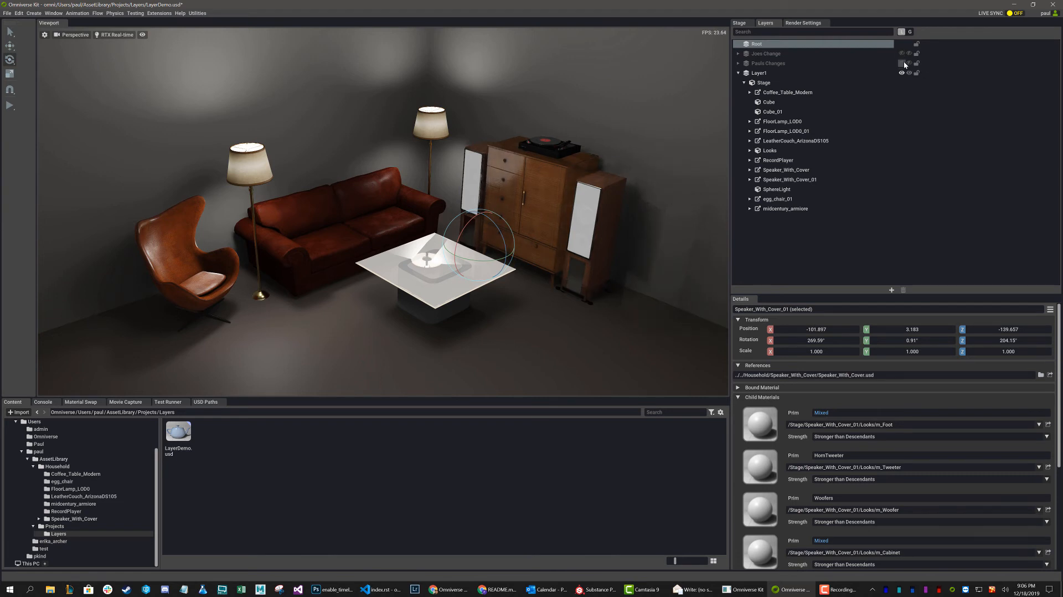
left_click(902, 63)
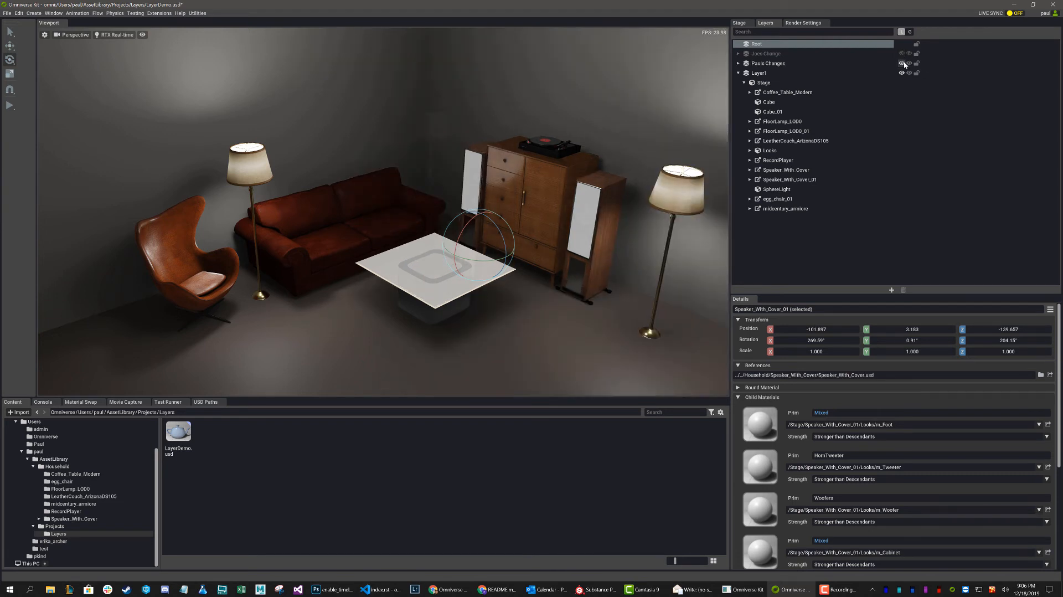
left_click(902, 63)
left_click(902, 54)
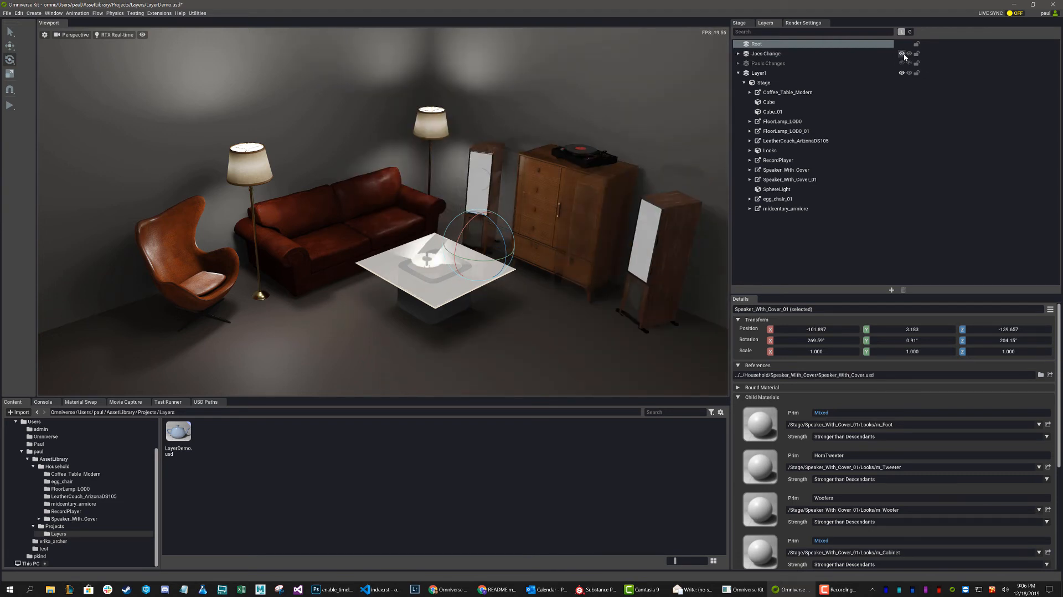
left_click(902, 54)
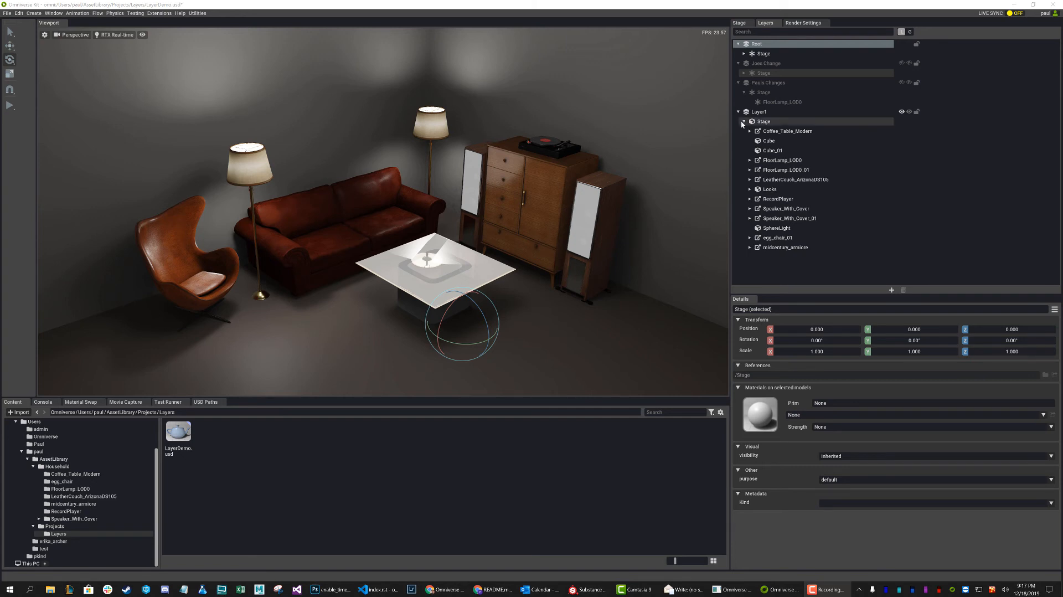
Show both authors' changes layers and delete the second author's layer with all of its contents
right_click(763, 83)
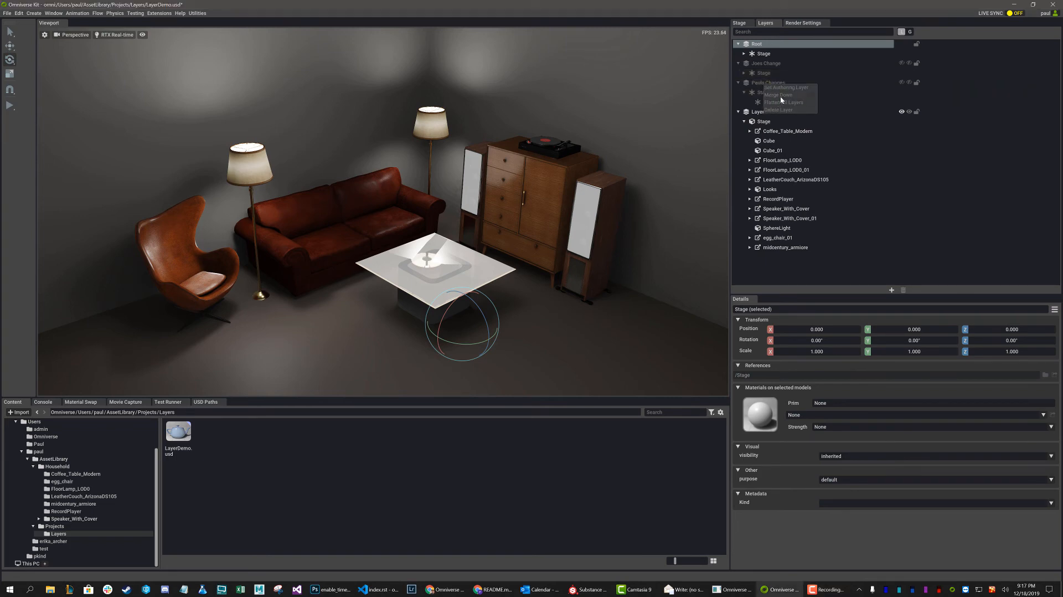
left_click(903, 83)
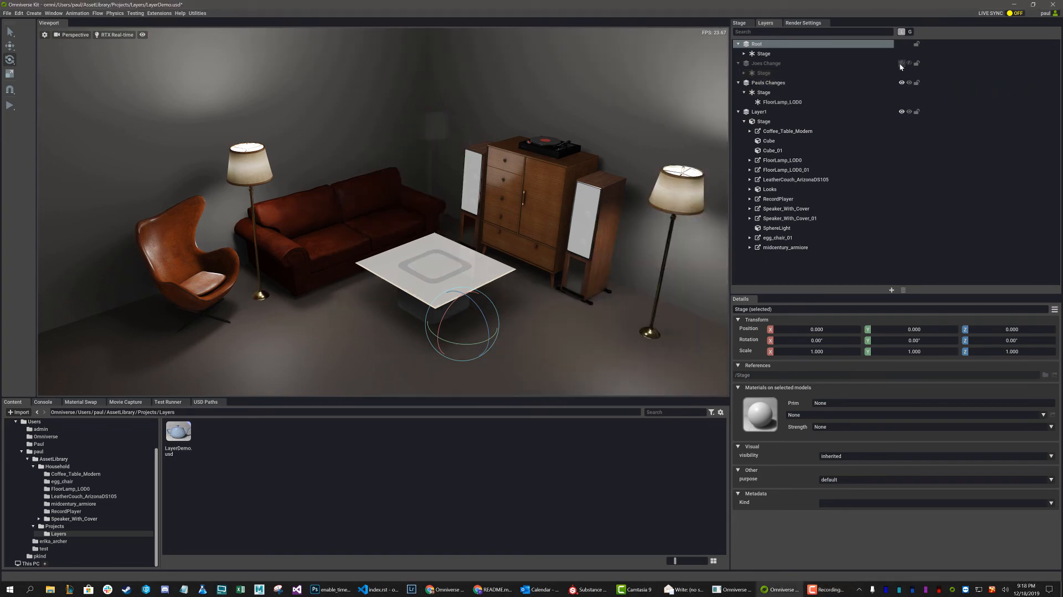
left_click(900, 62)
right_click(763, 65)
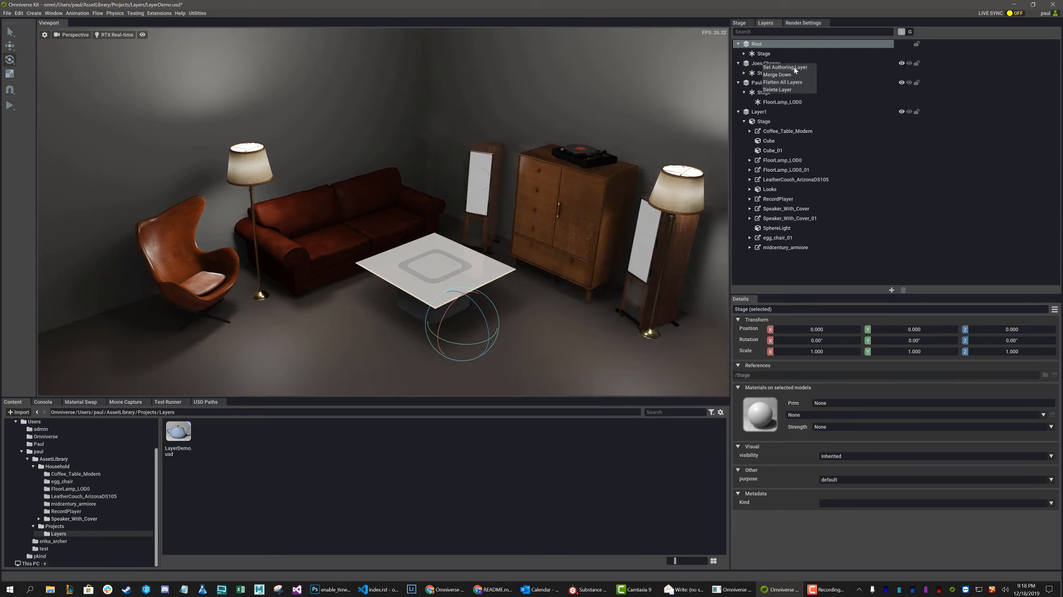
left_click(777, 89)
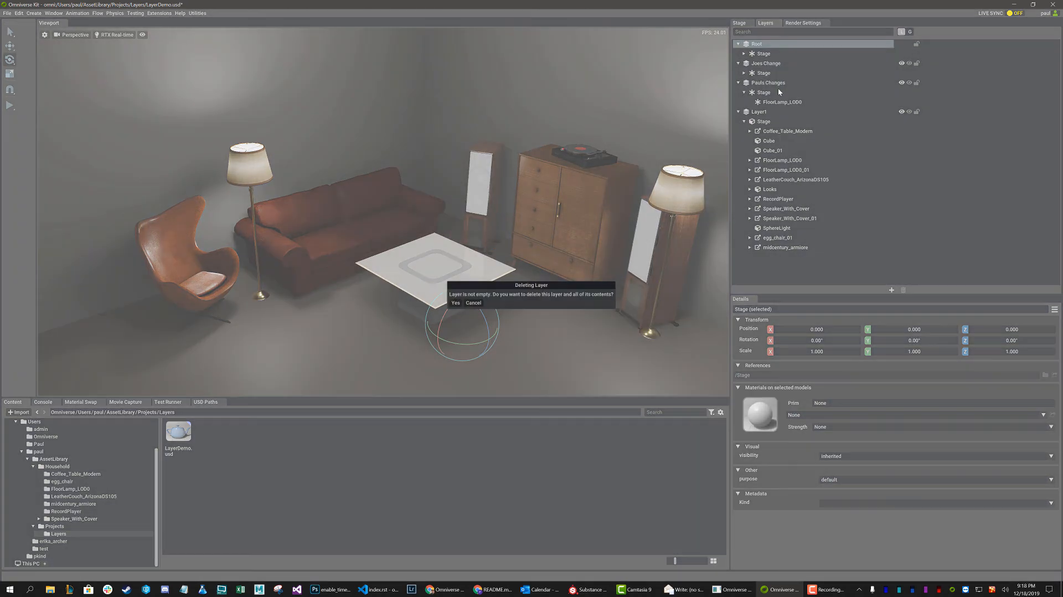
left_click(456, 303)
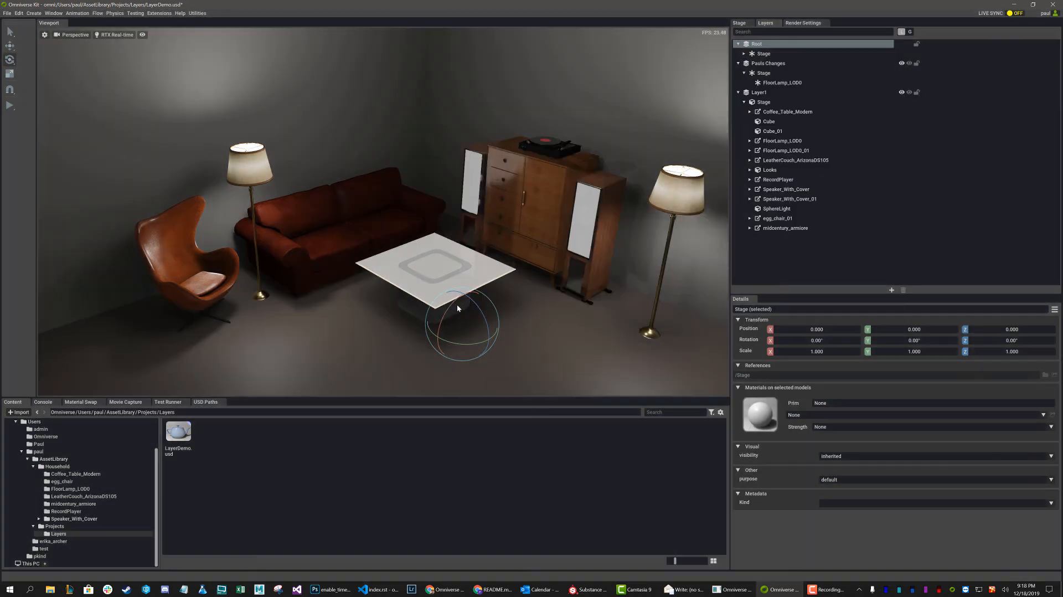
Delete the first author's changes layer, including its FloorLamp_LOD0 override
right_click(757, 65)
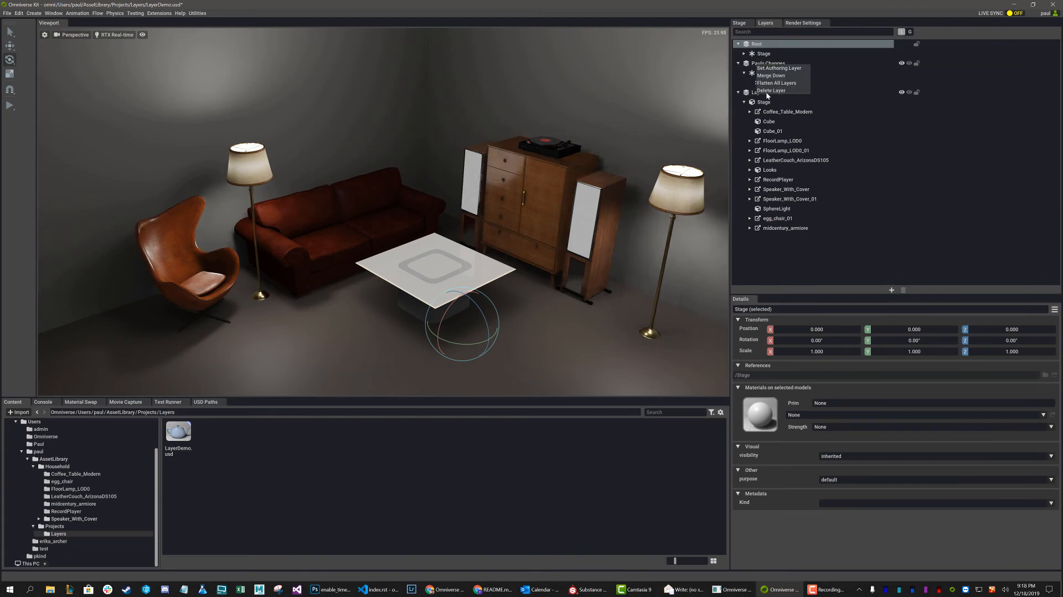
left_click(766, 92)
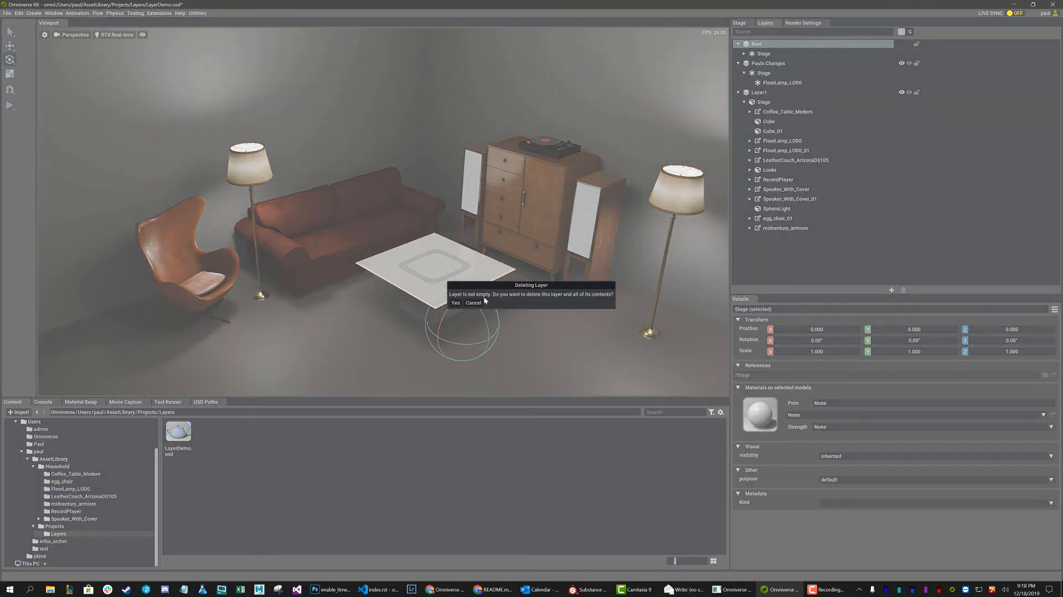
left_click(455, 303)
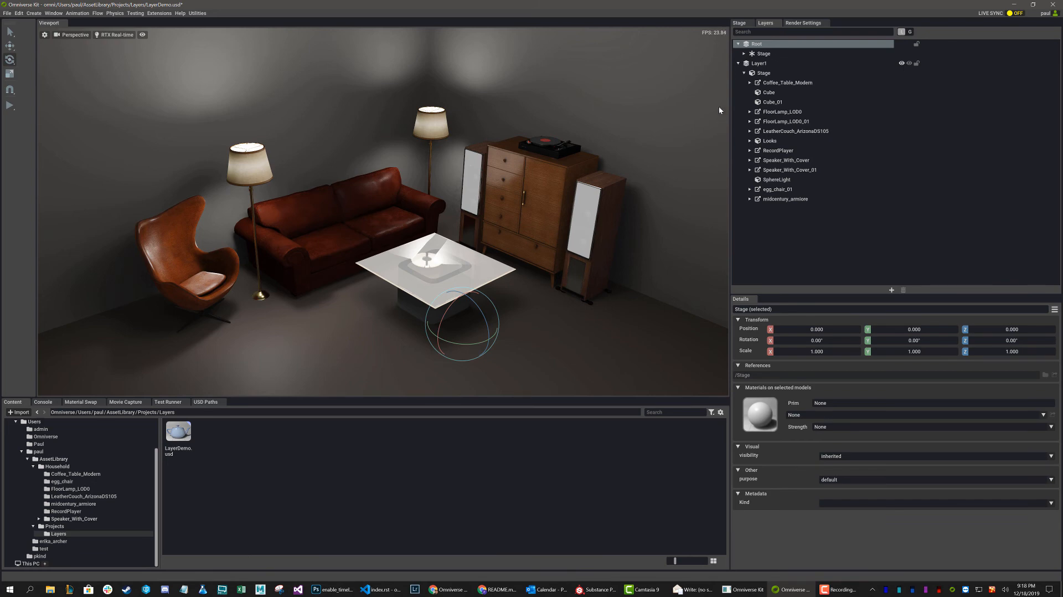
Collapse Layer1 and add a new sublayer above it
left_click(737, 64)
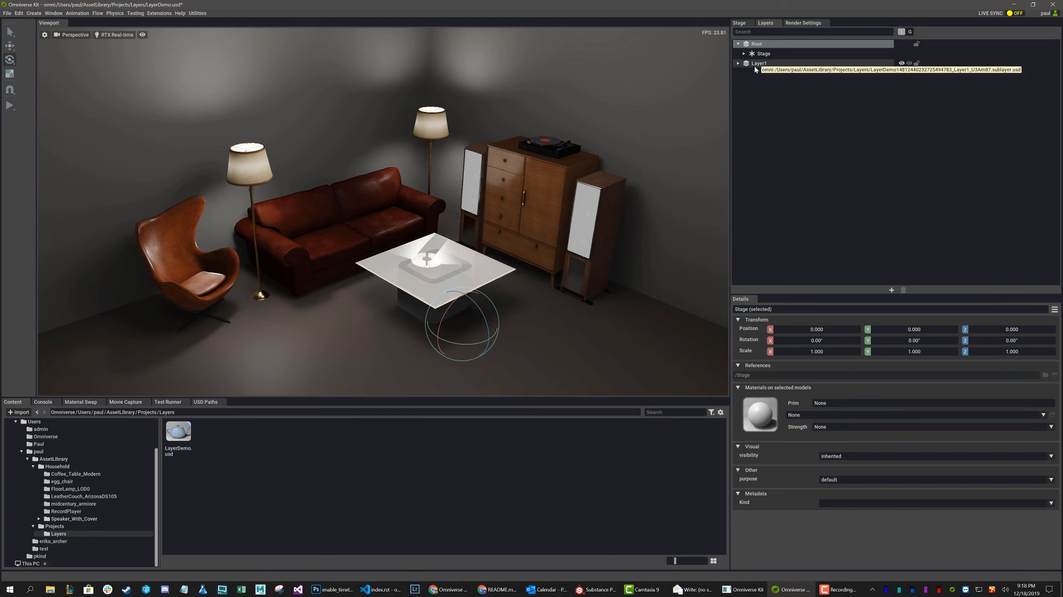
left_click(891, 290)
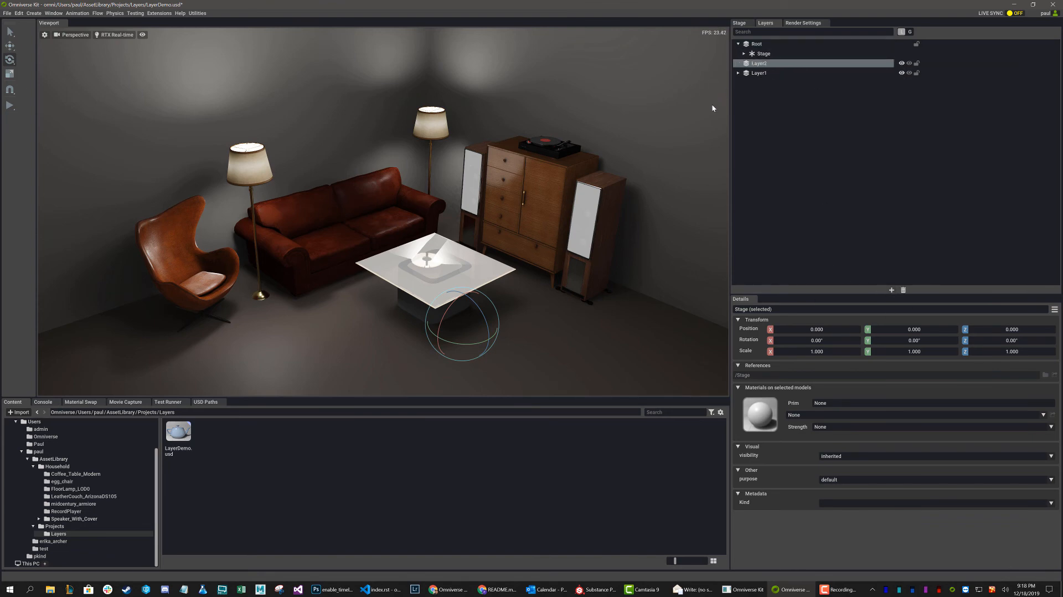
right_click(761, 65)
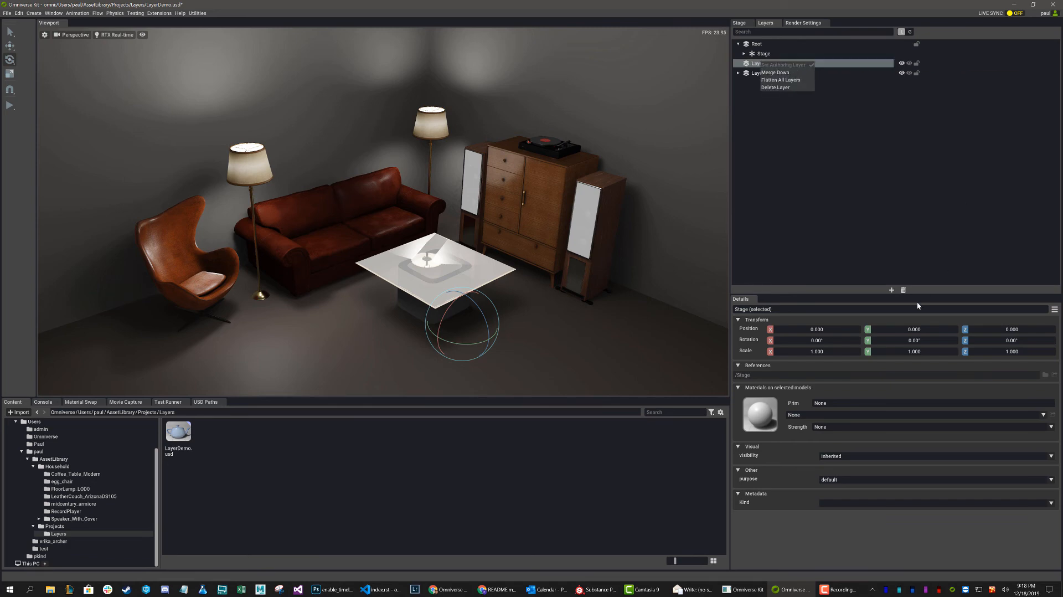
left_click(752, 102)
Make Layer1 the authoring layer and switch authoring back to Layer2
right_click(752, 72)
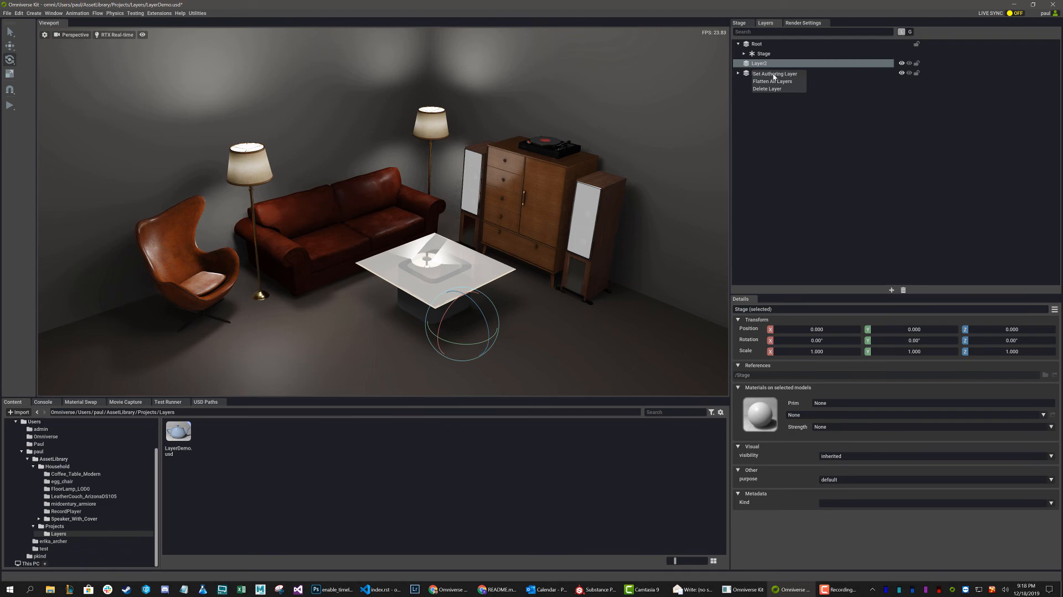
left_click(774, 74)
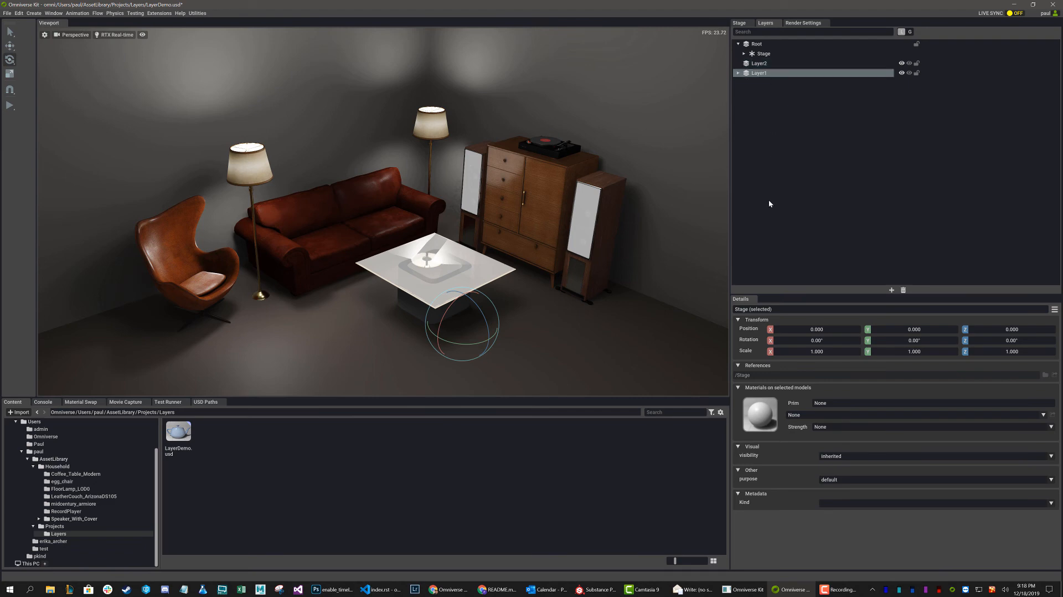
right_click(766, 64)
left_click(786, 70)
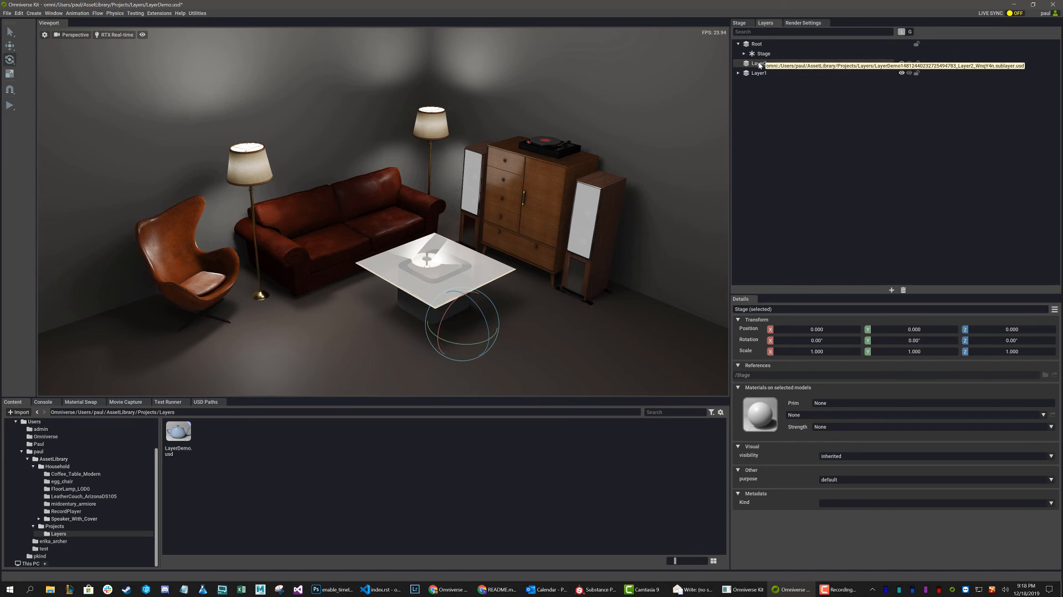
Place FloorLamp_LOD0.usd from the Household assets on the floor in front of the armoire and set its scale to 3 on all axes
left_click(66, 489)
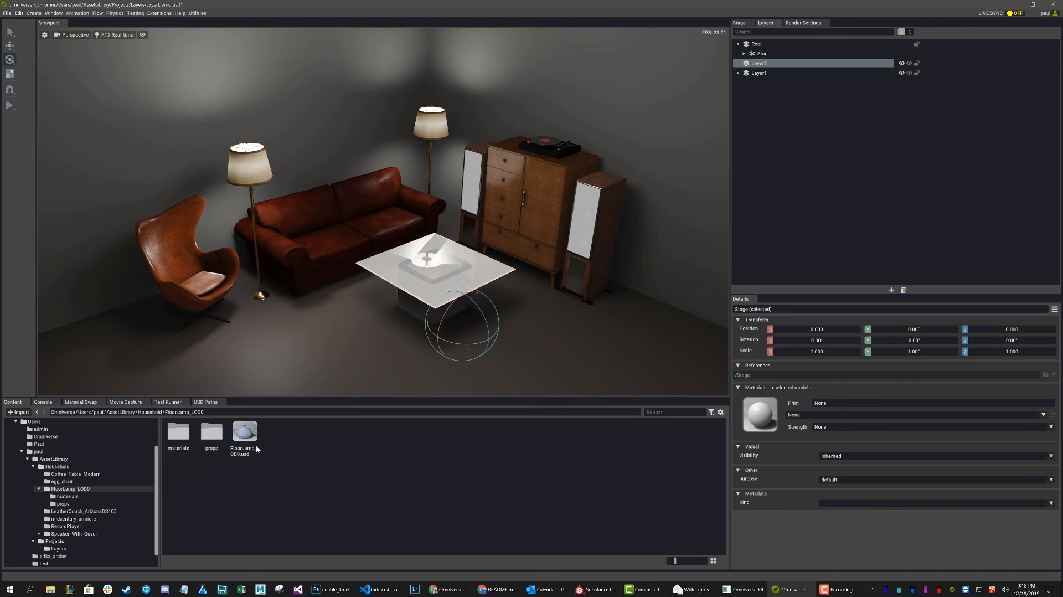
left_click_drag(255, 444, 555, 346)
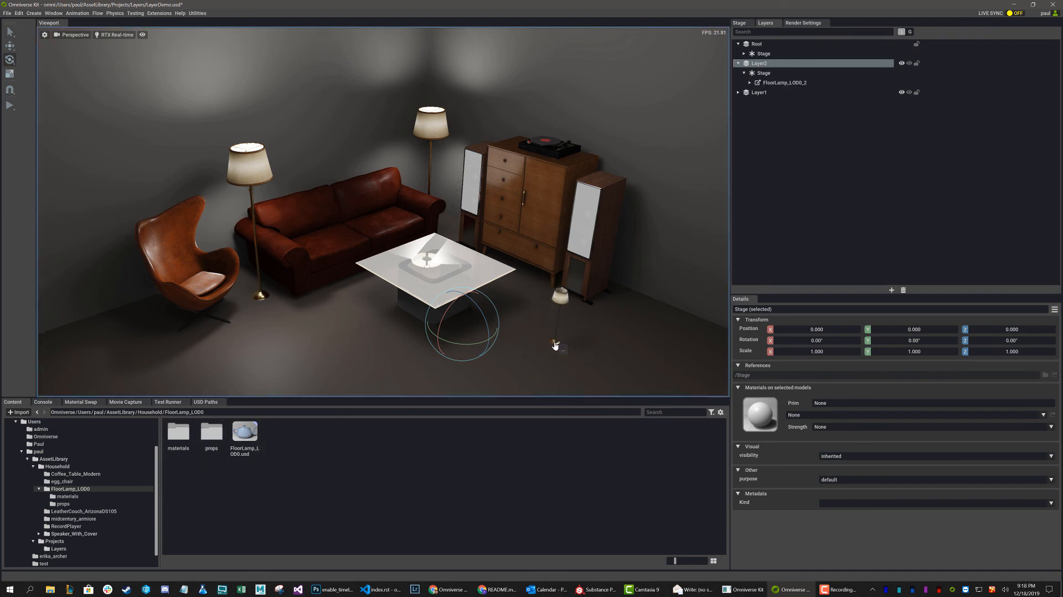
double_click(835, 353)
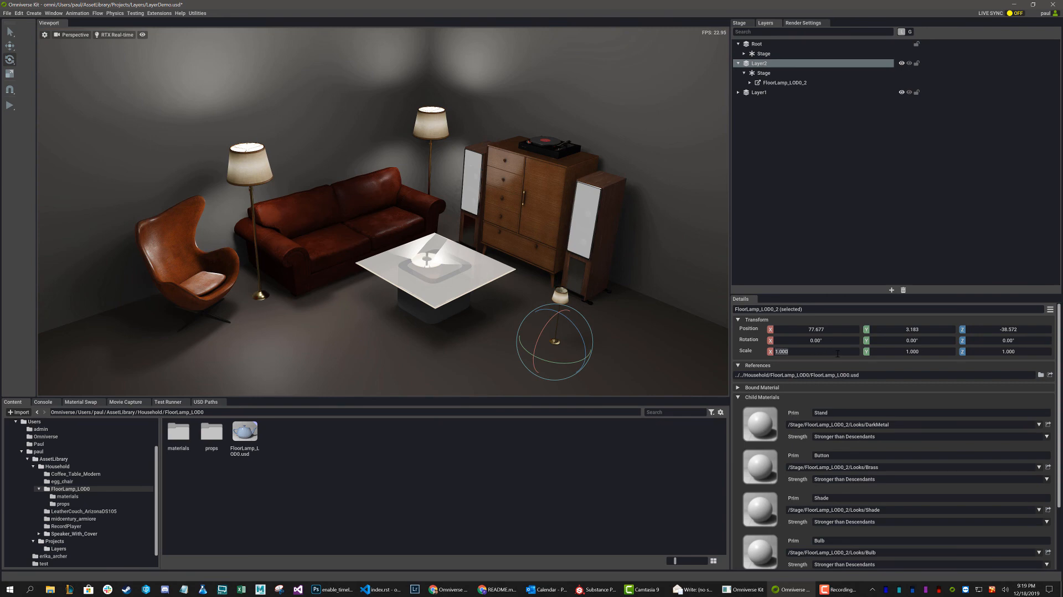
type("3")
key("Tab")
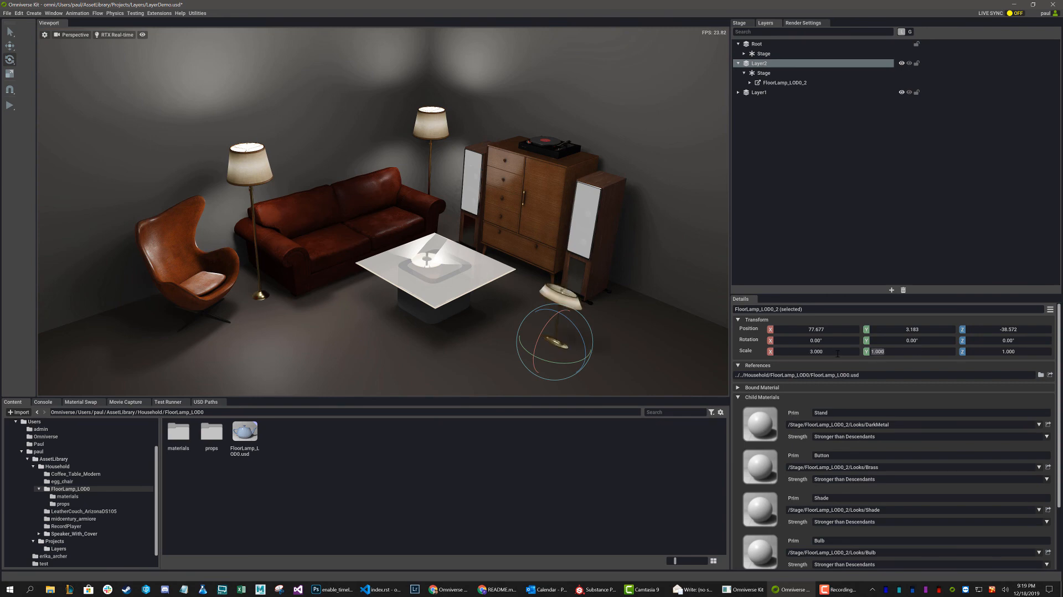
type("3")
key("Tab")
type("3")
key("Tab")
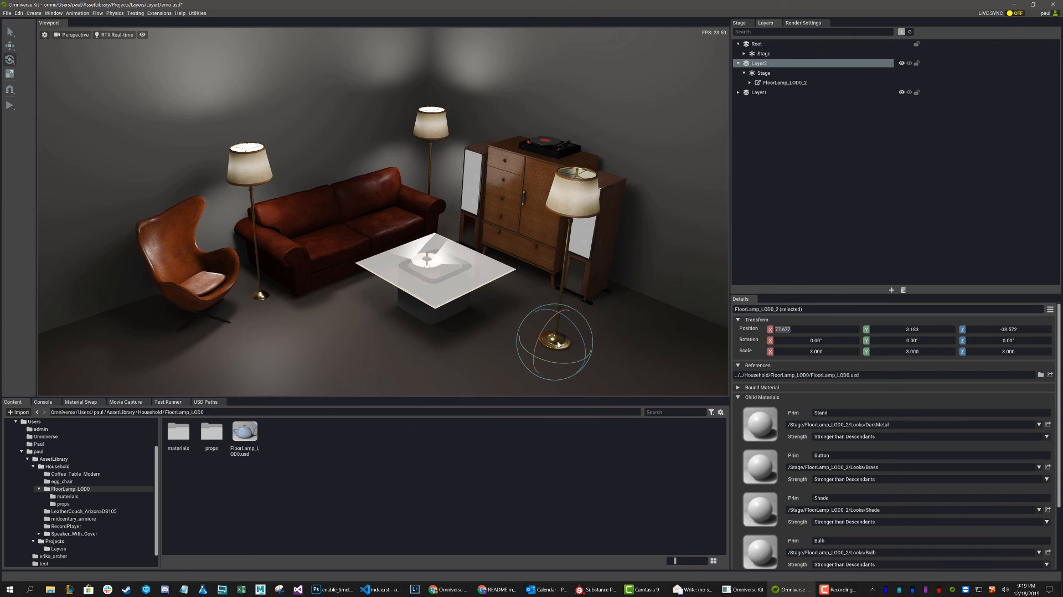
key("Return")
Move the newly placed floor lamp across the floor to about X 117.6, Z -120.8
key("w")
left_click_drag(561, 365, 652, 347)
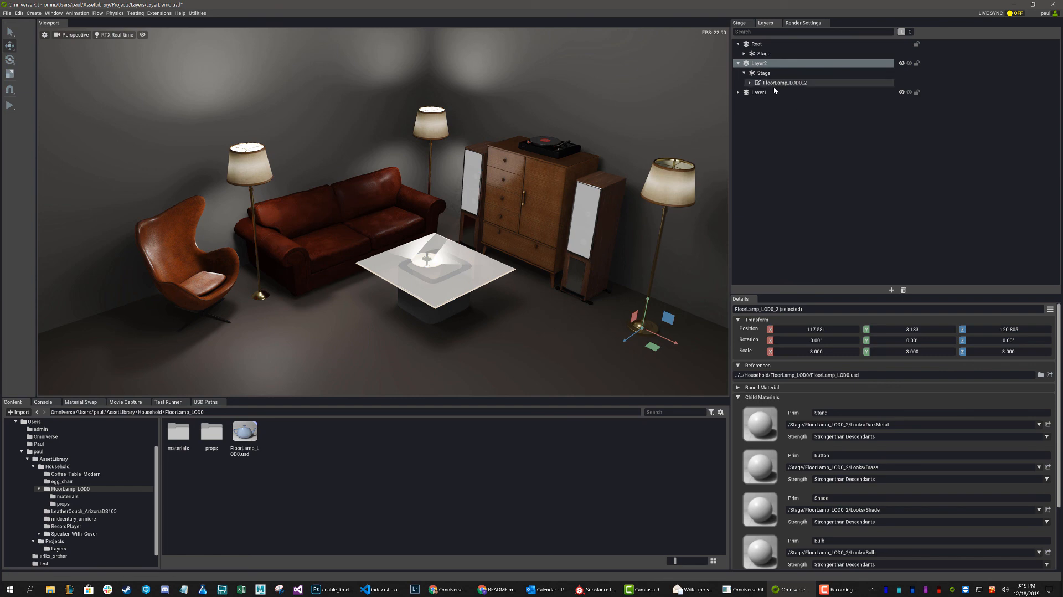
Hide and re-show Layer2, and with Root as the authoring layer move FloorLamp_LOD0_2 to about X 100.2, Z -31.7
left_click(739, 64)
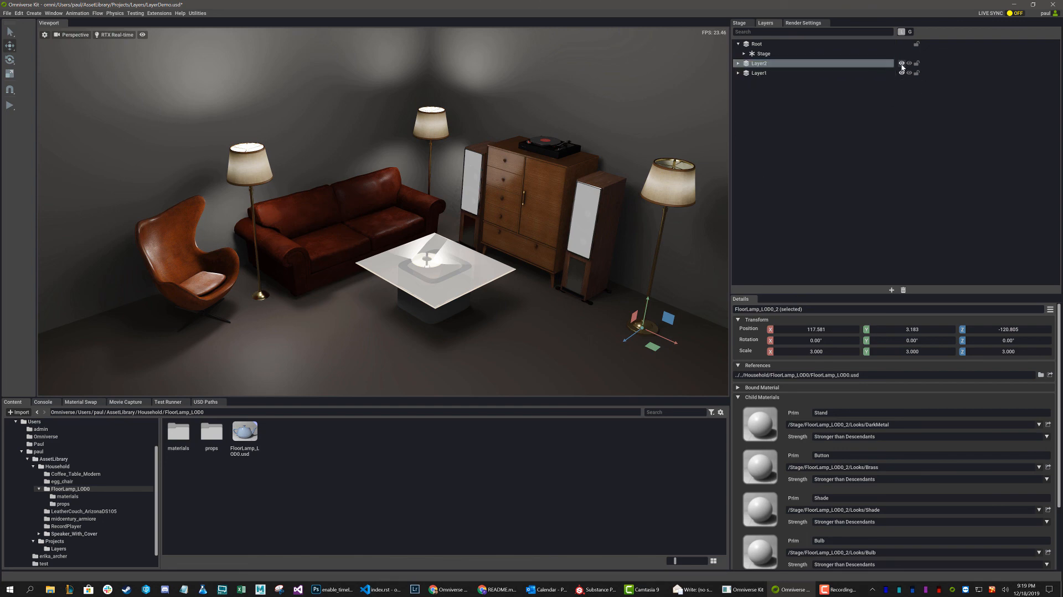
left_click(902, 64)
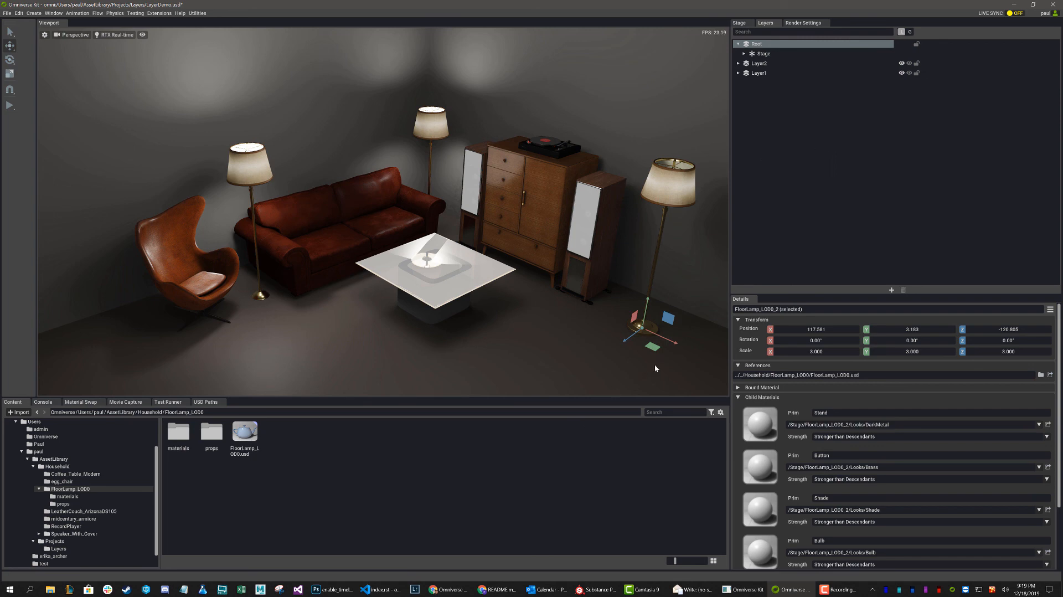
left_click_drag(652, 350, 579, 380)
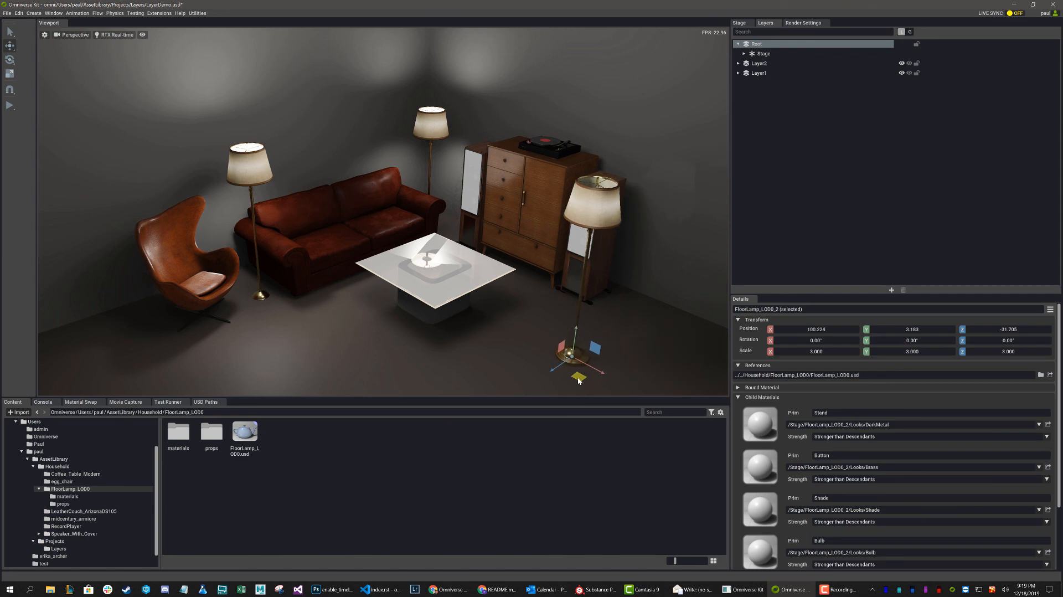
Check the contents of Layer2 and hide the whole layer
left_click(738, 64)
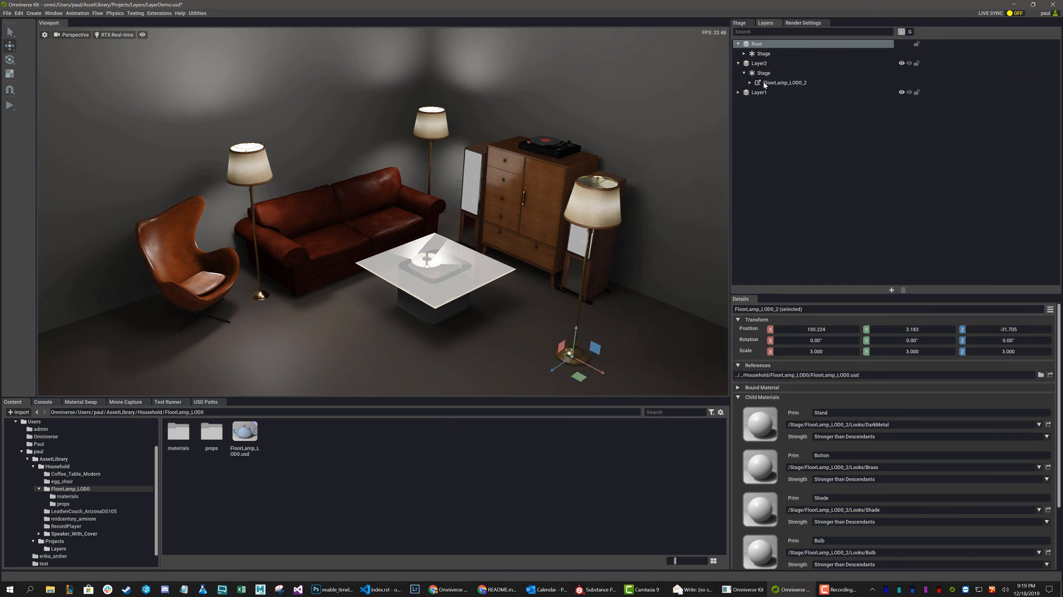
left_click(738, 63)
left_click(901, 64)
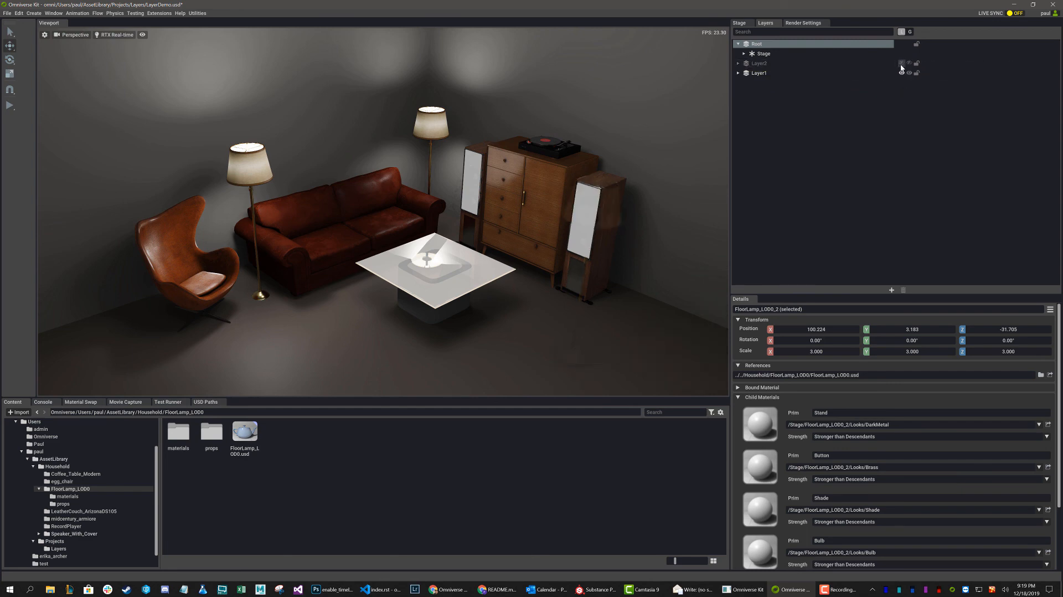